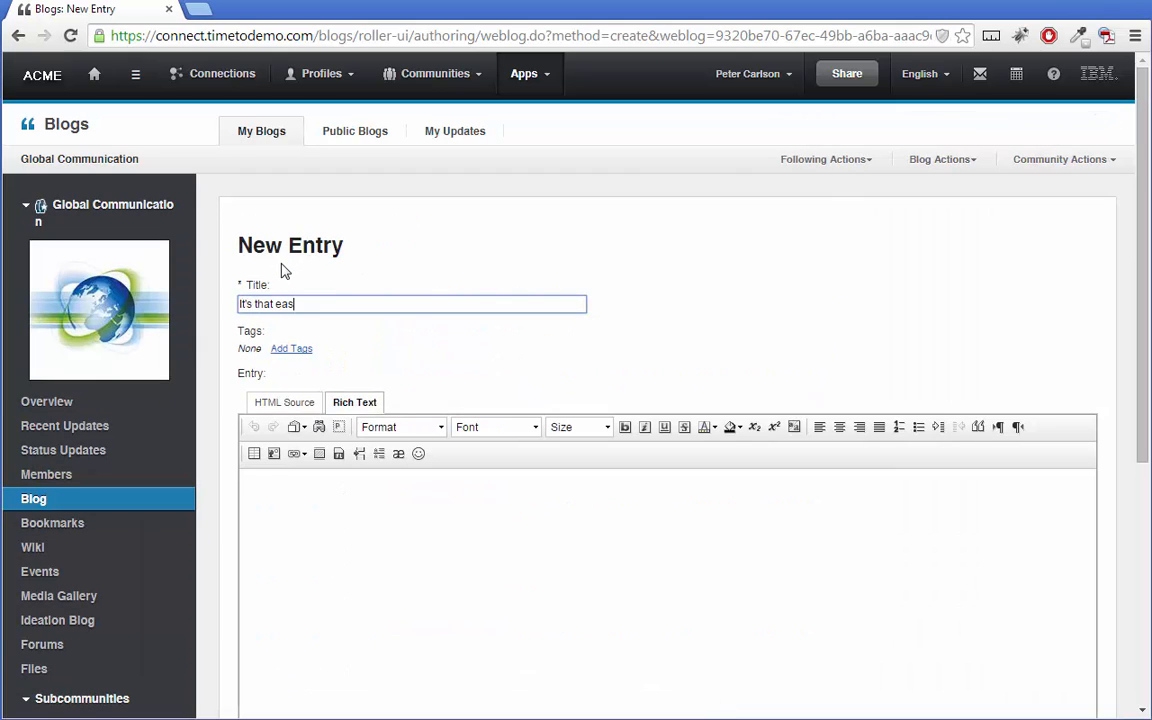
# Complete the blog entry title "It's that easy!" and enter the body text on how community members create new blog entries from the homepage.
pyautogui.write('y!')
pyautogui.click(318, 508)
pyautogui.write('As a member of a community you can easily create new blog entries. The simplest way to do so is to just go into the corresponding blog directly from the homepage and create a new blog entry.')
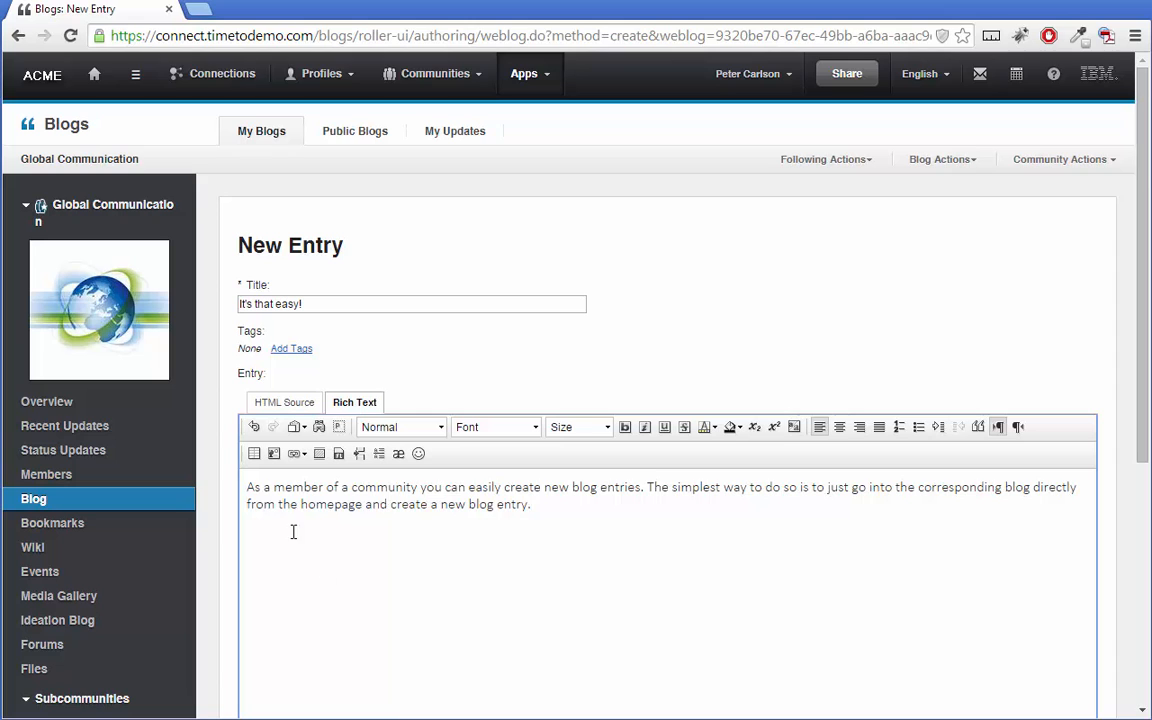
# Insert the first recent photo from /BLOGS_UPLOADED_IMAGES into the entry with the Left 1 layout at original size.
pyautogui.click(275, 454)
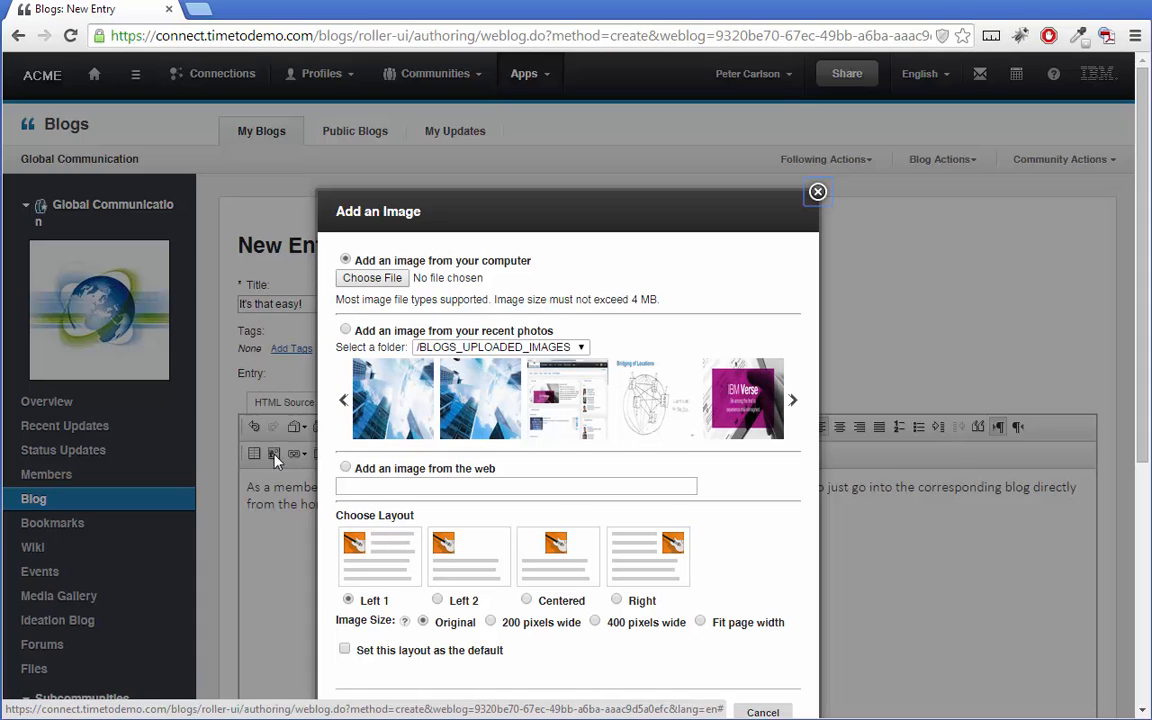
pyautogui.click(388, 403)
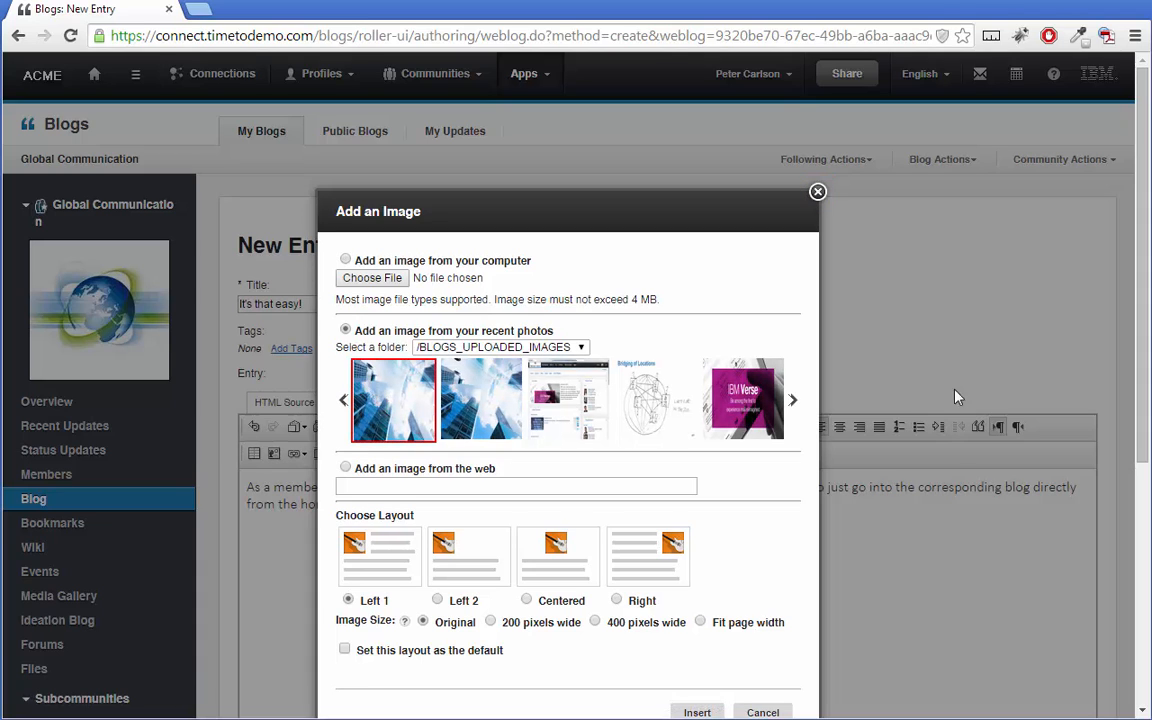
pyautogui.scroll(-3, 1133, 273)
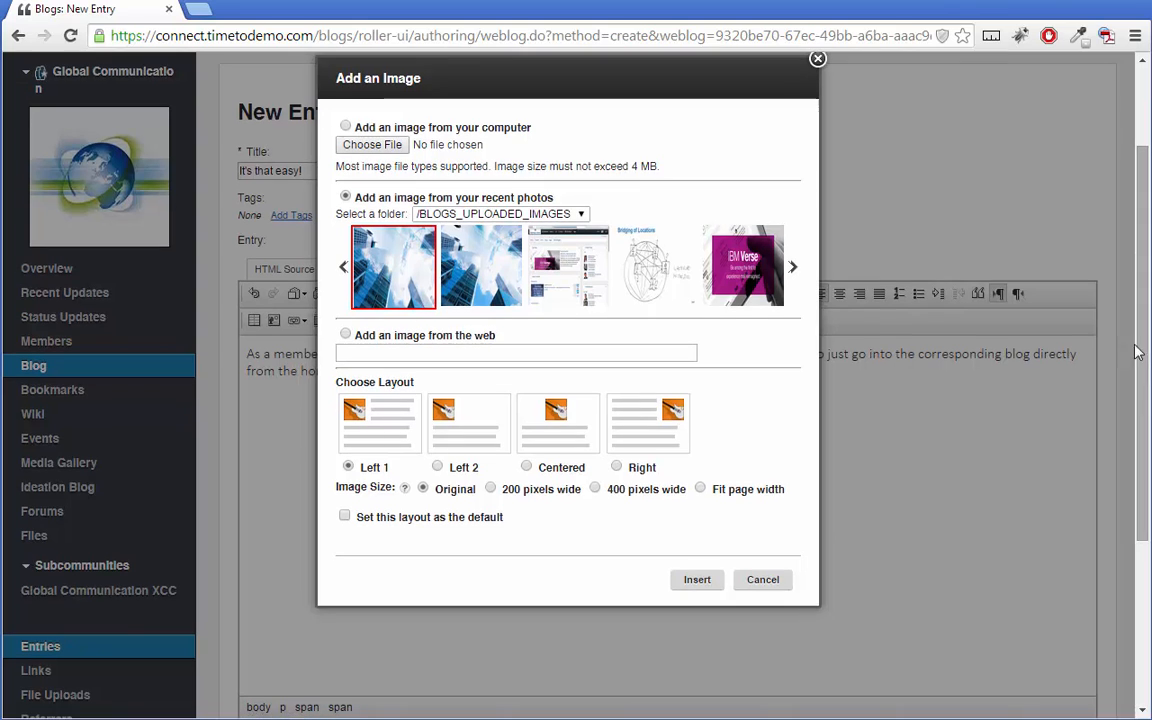
pyautogui.click(696, 580)
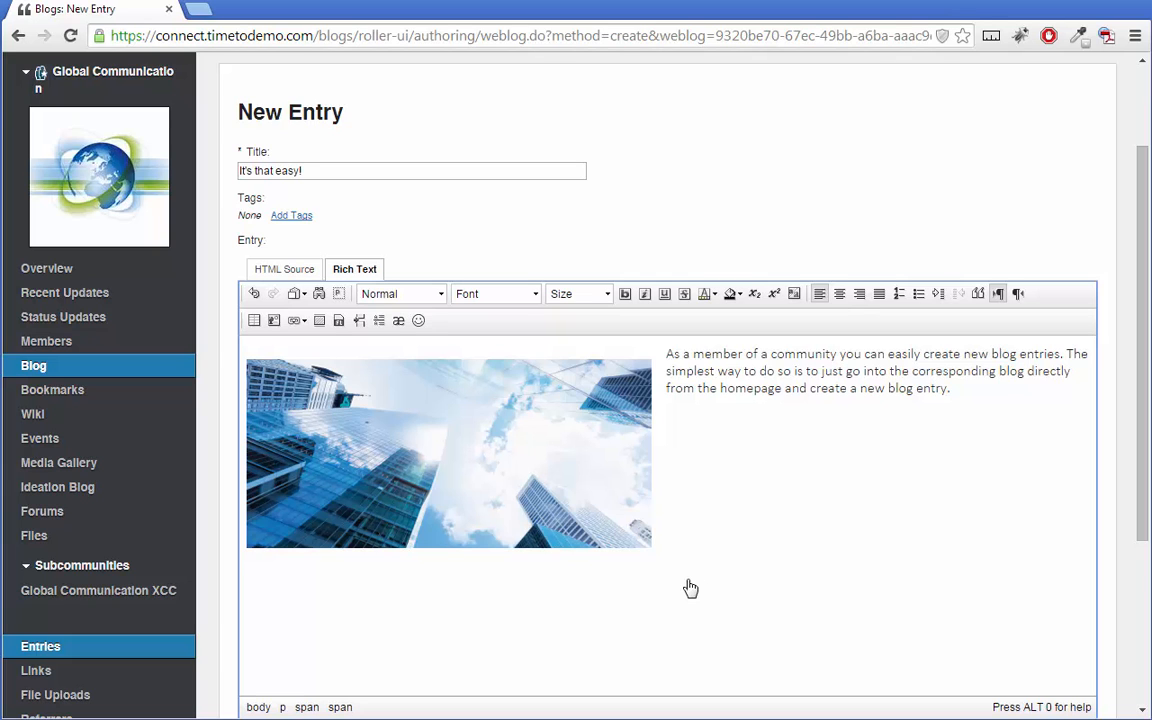
# Expand the blog entry's advanced settings and post the entry.
pyautogui.moveTo(1143, 175); pyautogui.dragTo(1118, 352)
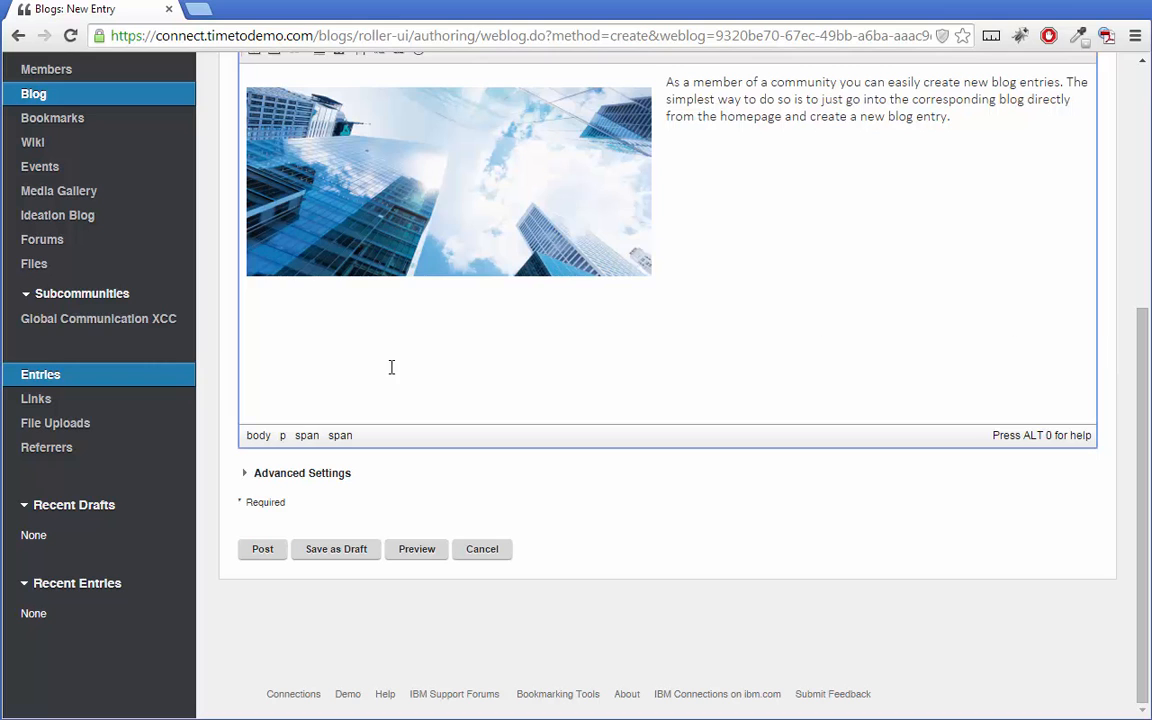
pyautogui.click(248, 478)
pyautogui.moveTo(1139, 283); pyautogui.dragTo(1139, 412)
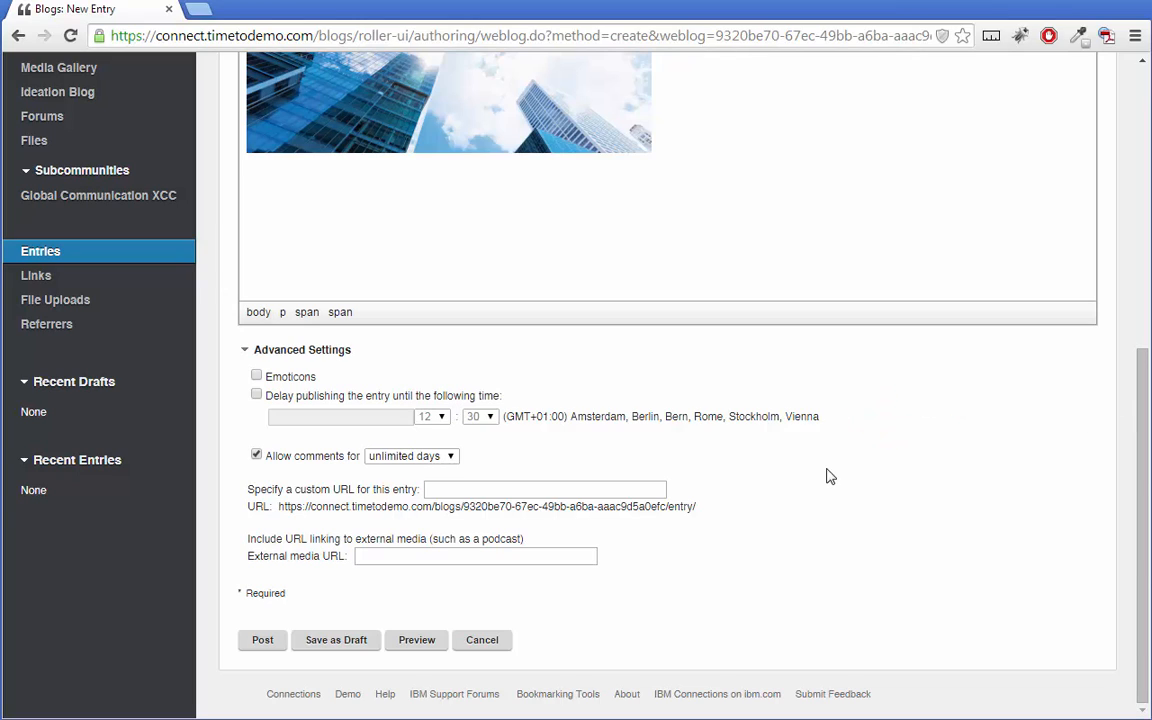
pyautogui.click(263, 645)
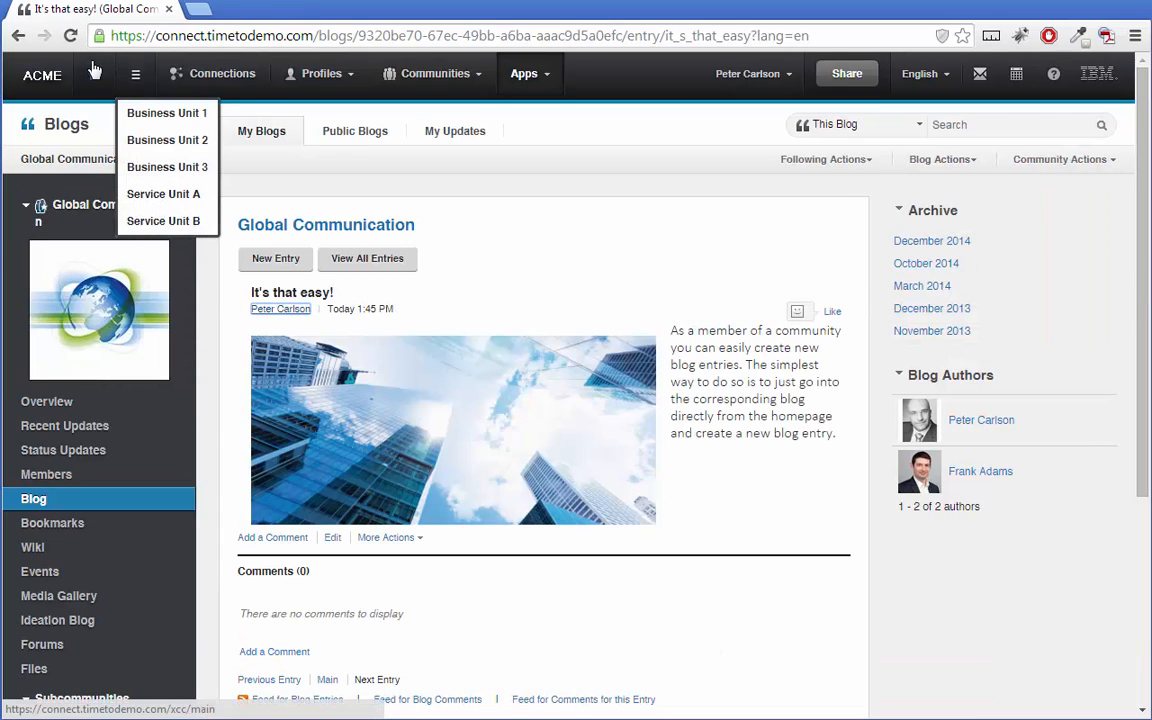
# From the intranet home page, open the Chairmen page under About us, Management, and view it in its community wiki.
pyautogui.click(94, 75)
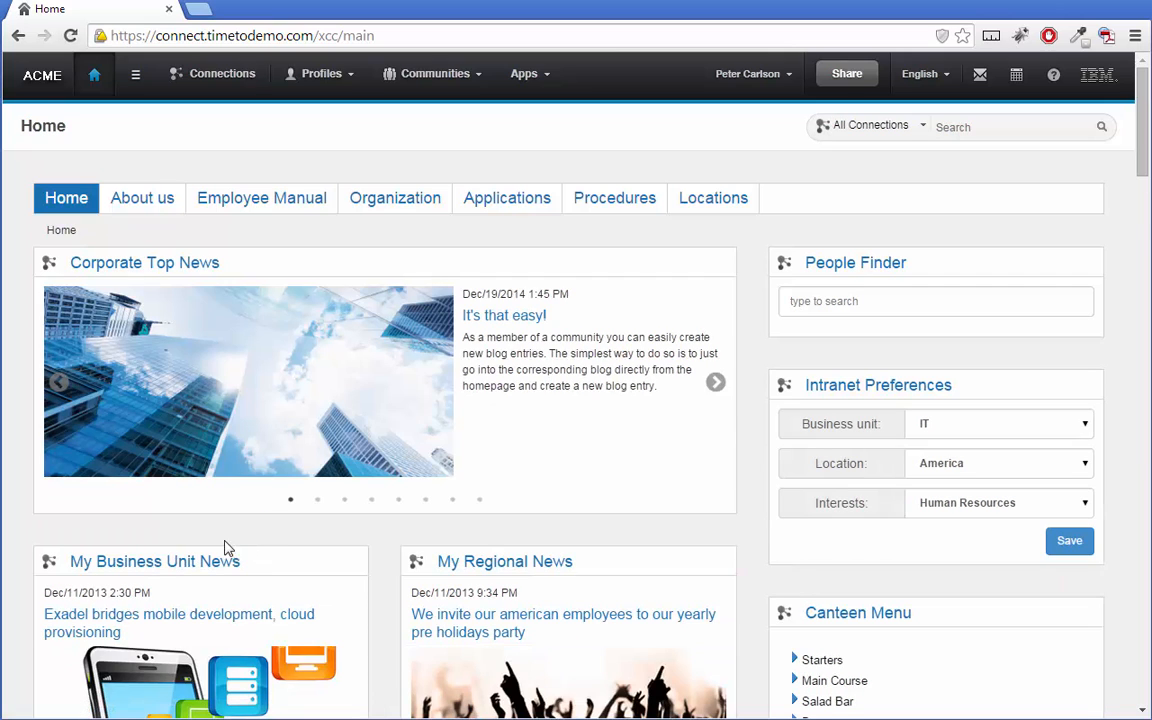
pyautogui.click(142, 198)
pyautogui.moveTo(142, 230)
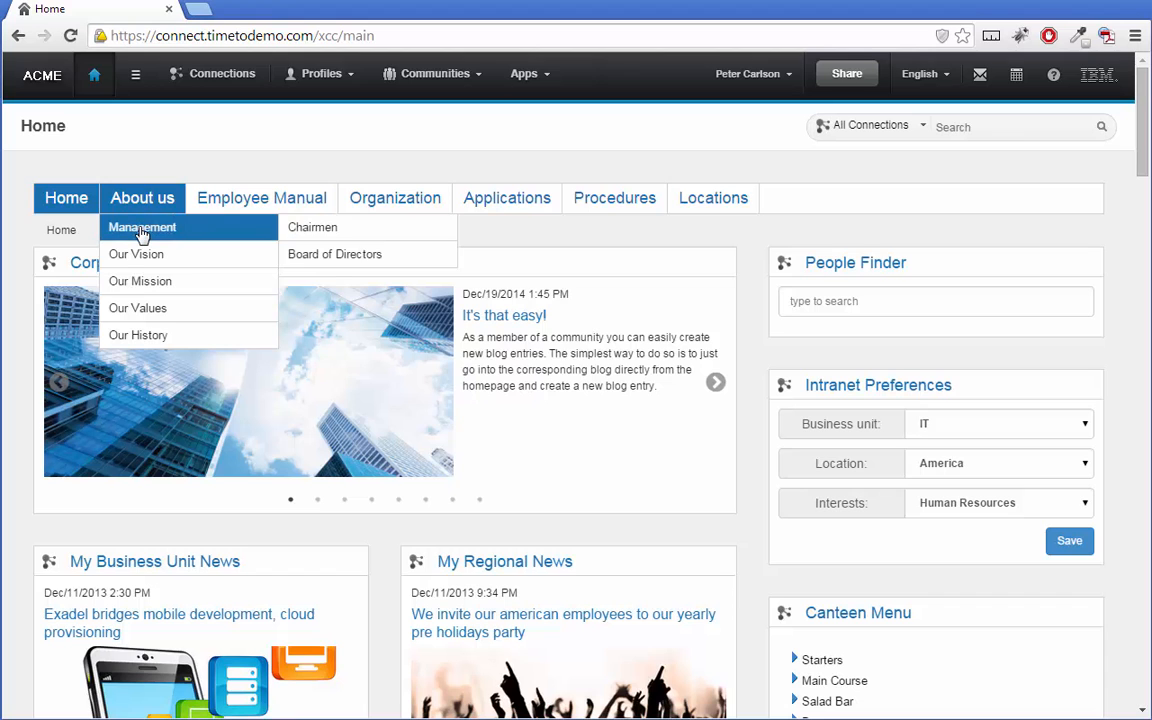
pyautogui.click(310, 228)
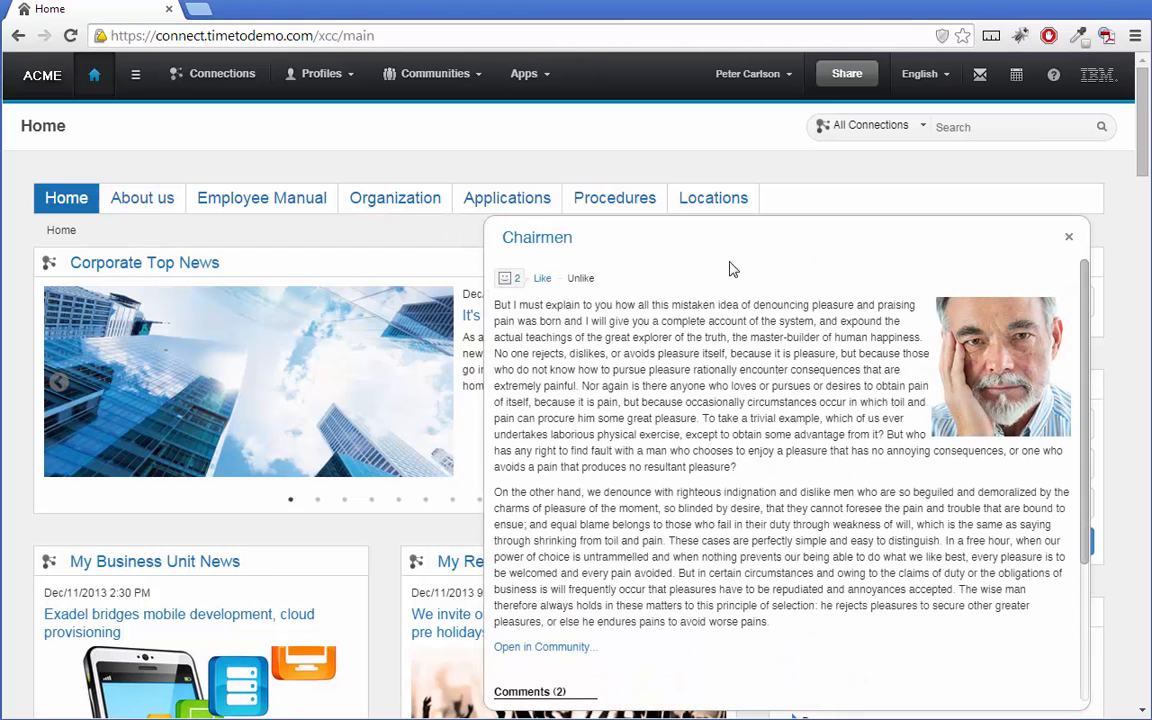
pyautogui.click(570, 648)
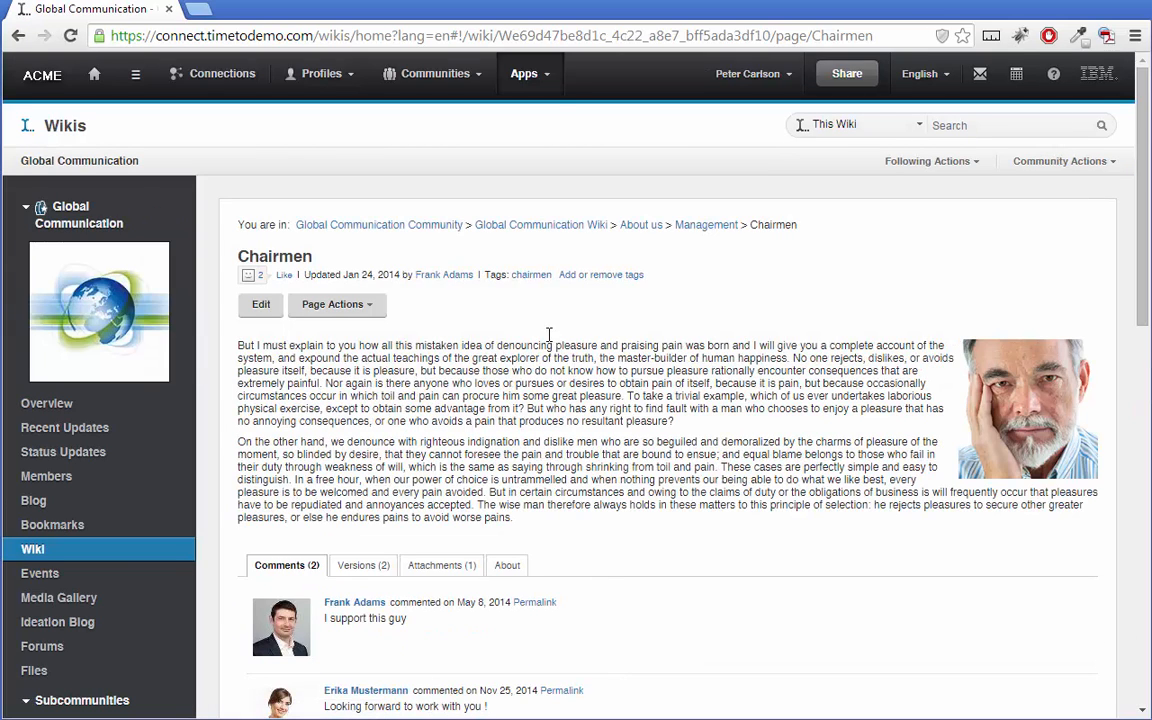
# Move the Chairmen wiki page below Board of Directors within the Management section.
pyautogui.click(340, 305)
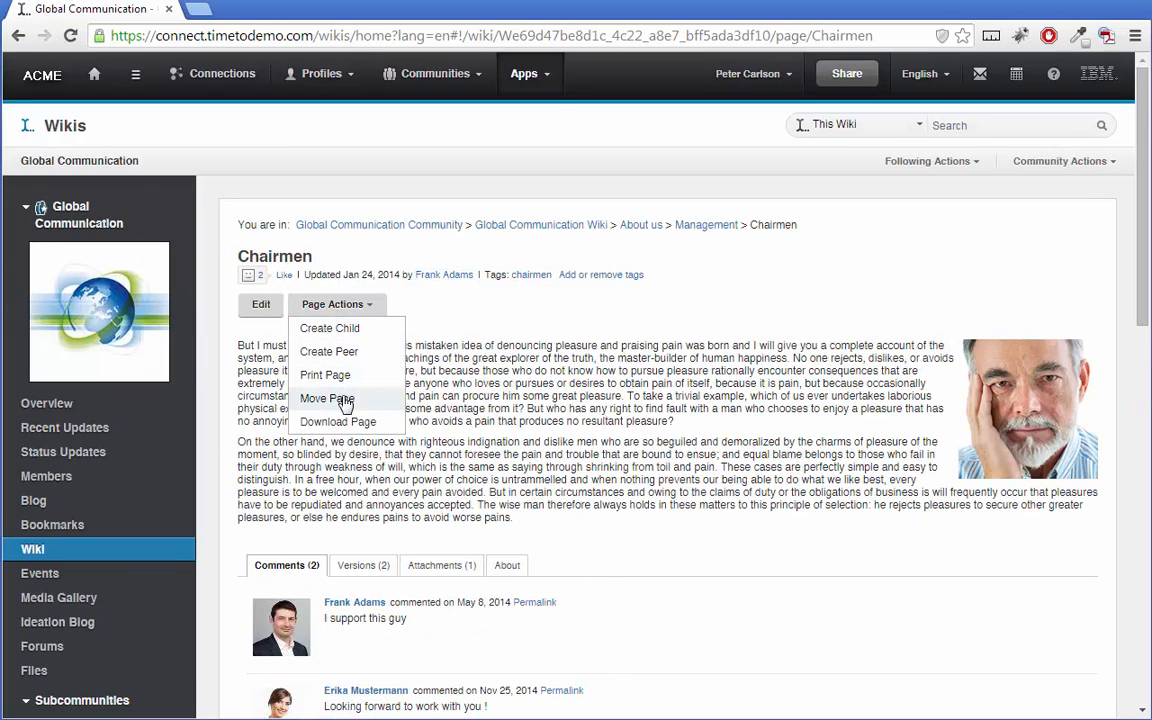
pyautogui.click(316, 396)
pyautogui.click(856, 325)
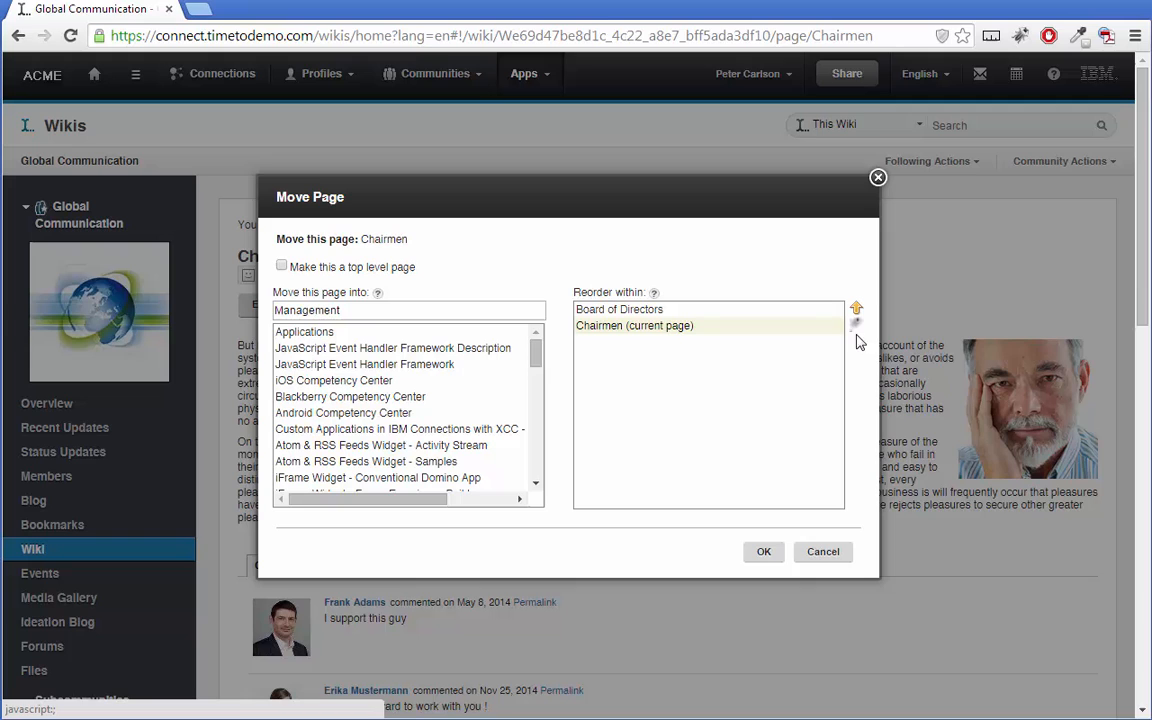
pyautogui.click(764, 555)
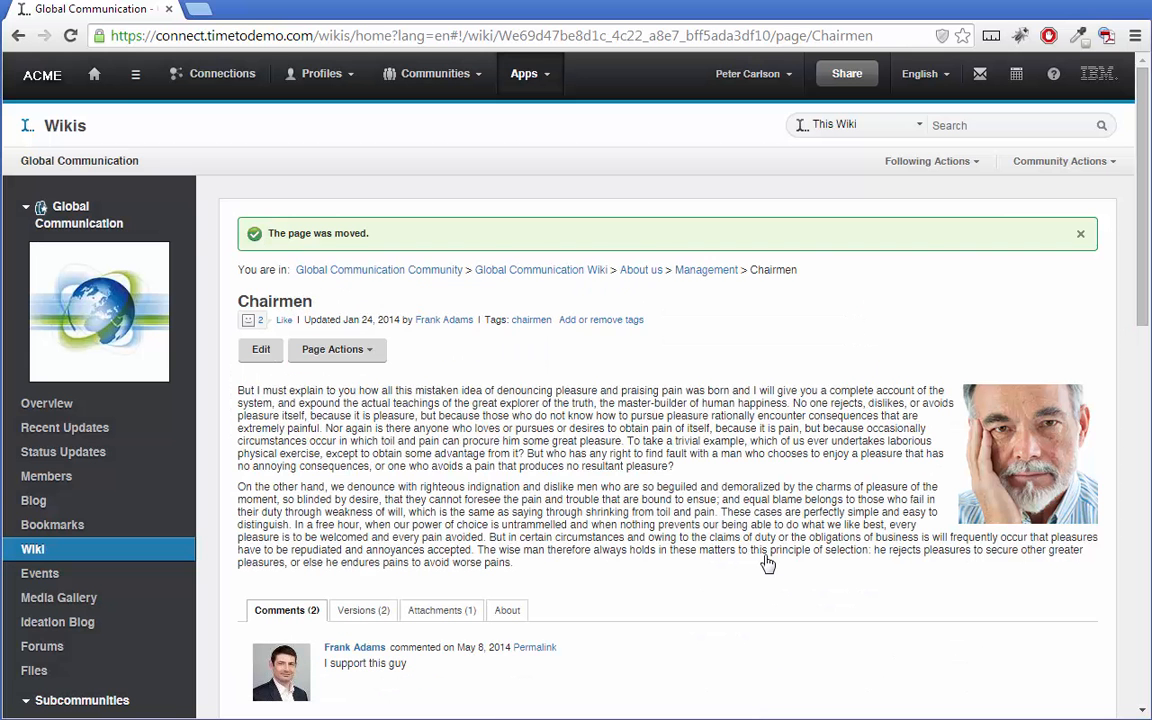
# Return to the home page and check the page order under About us, Management.
pyautogui.click(94, 73)
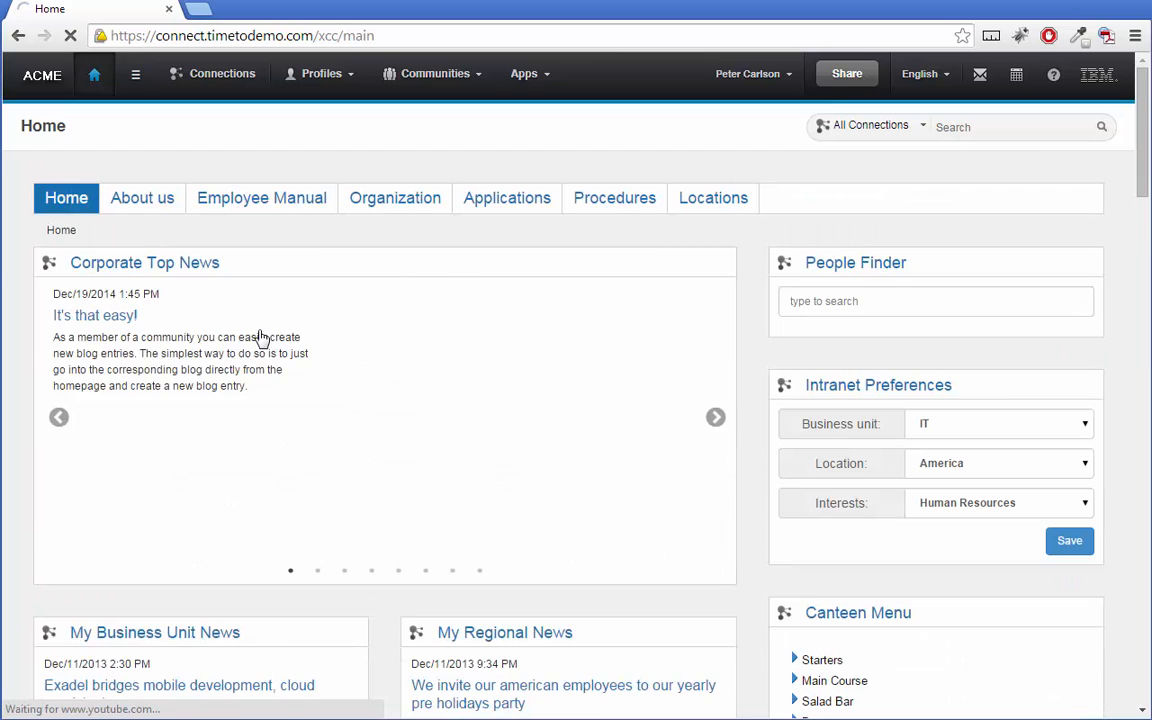
pyautogui.click(142, 199)
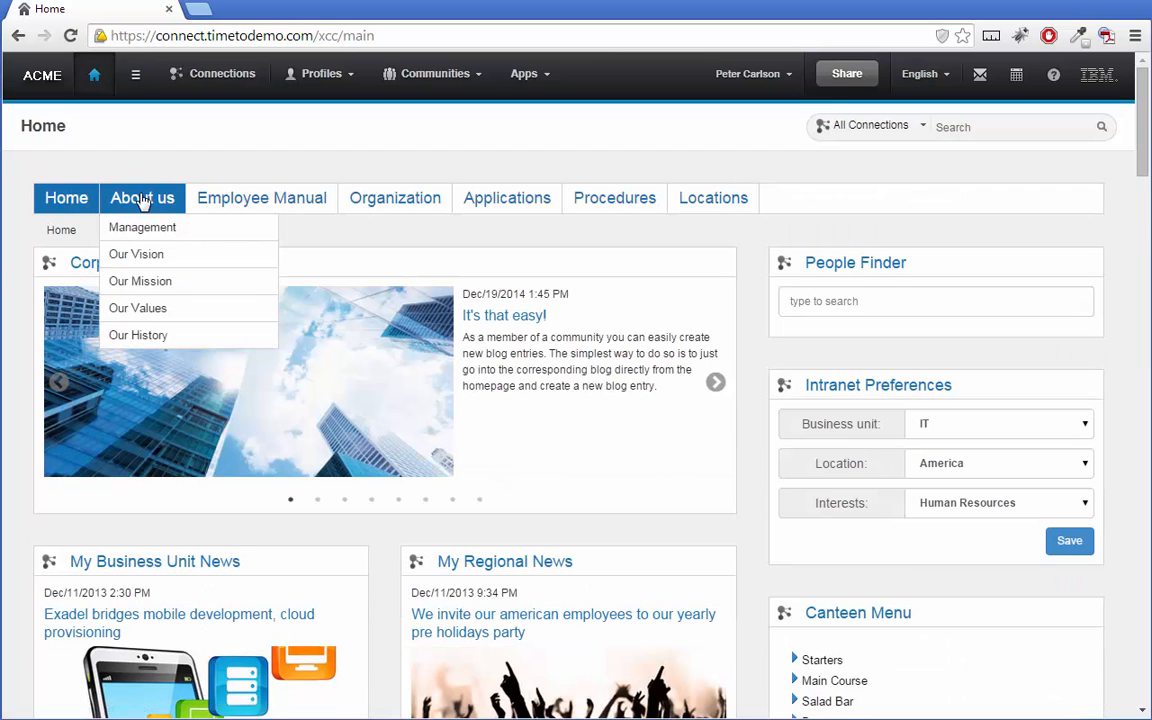
pyautogui.moveTo(142, 226)
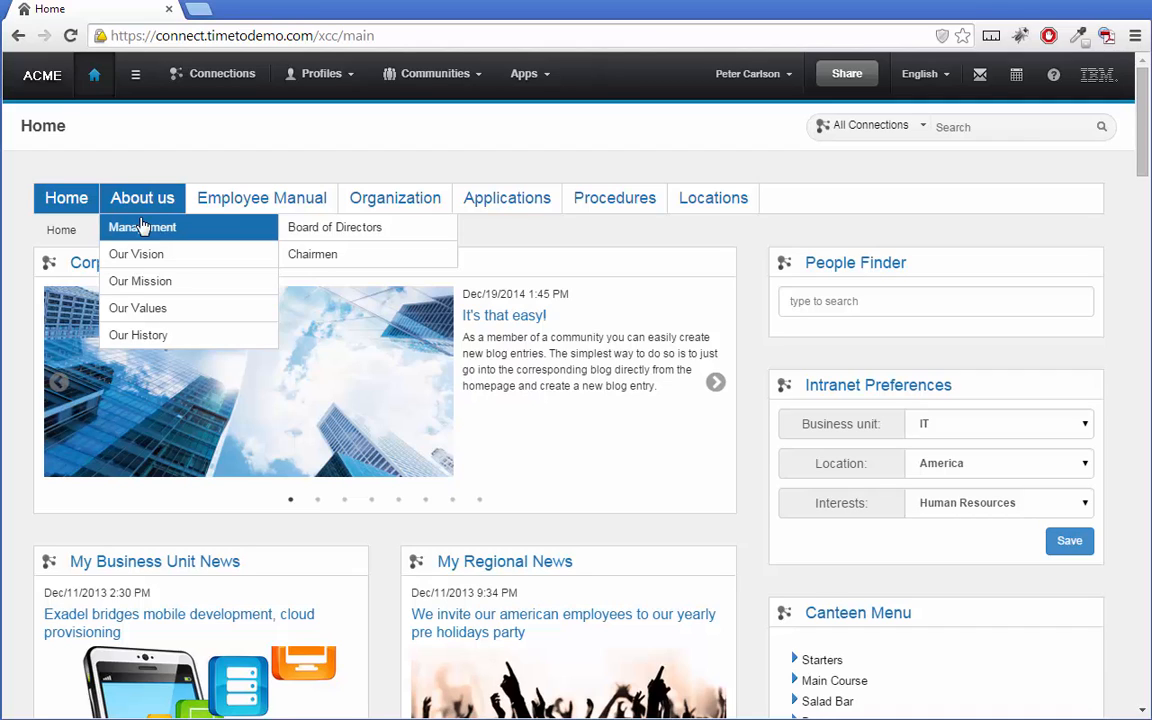
pyautogui.click(142, 227)
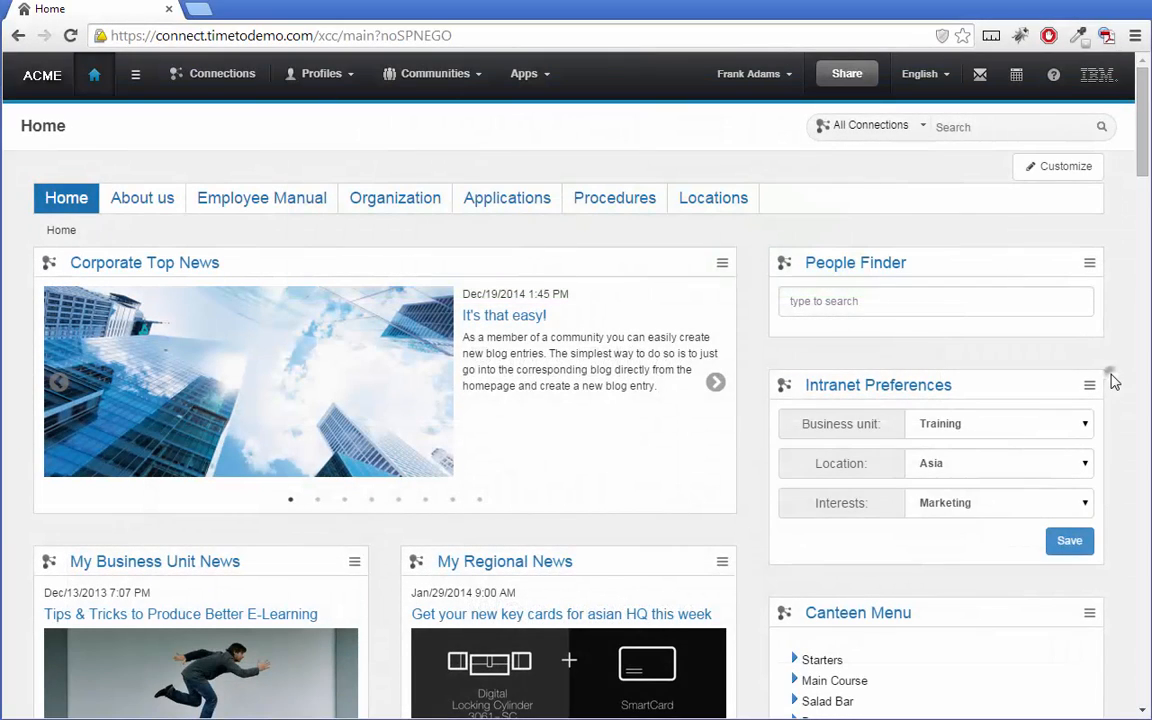
# Open the Canteen Menu widget's settings and examine its URL.
pyautogui.scroll(-3, 1113, 381)
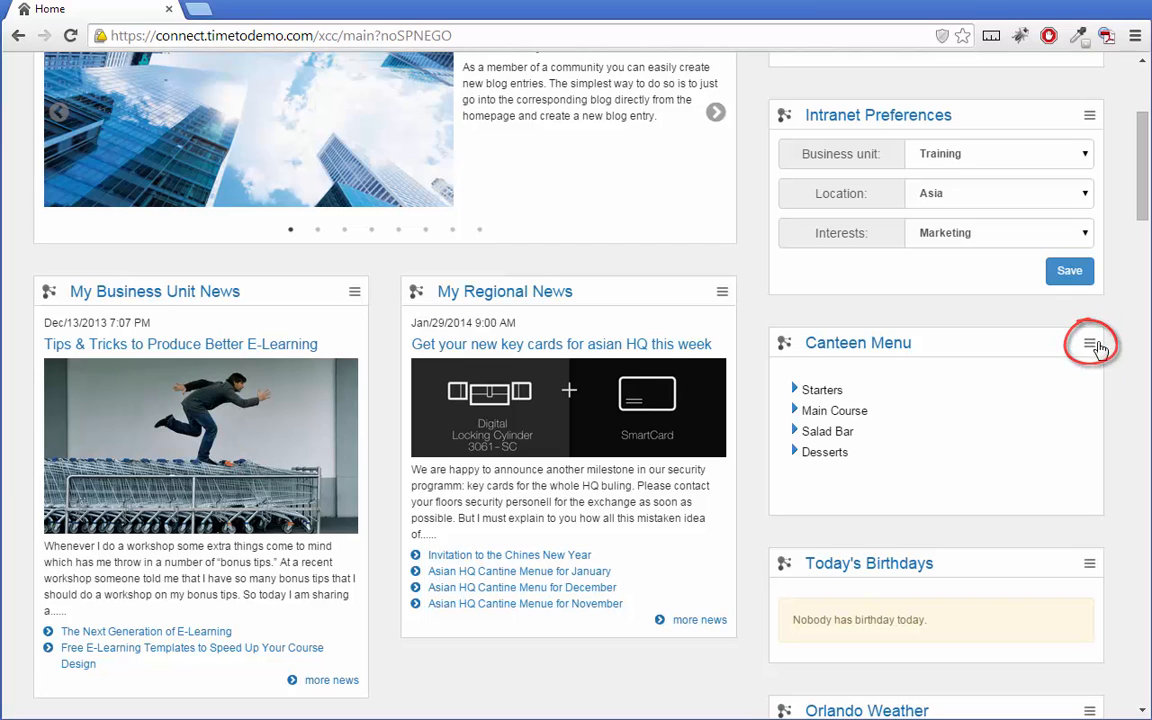
pyautogui.click(1089, 344)
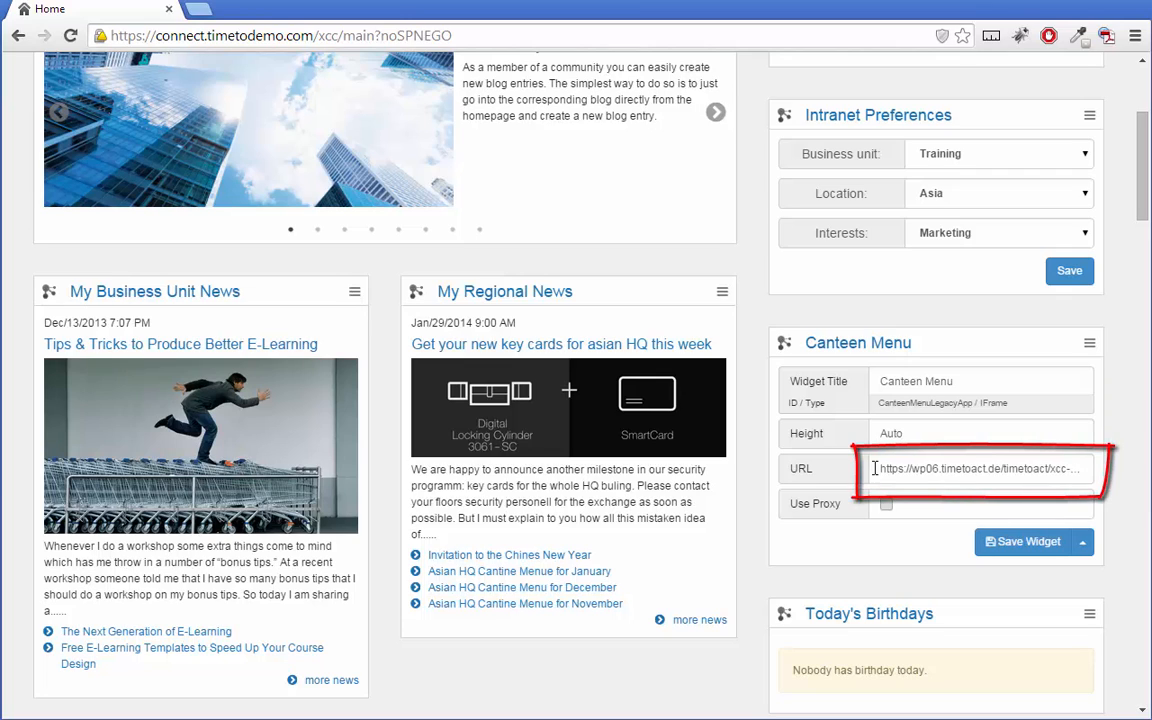
pyautogui.moveTo(876, 468); pyautogui.dragTo(1101, 452)
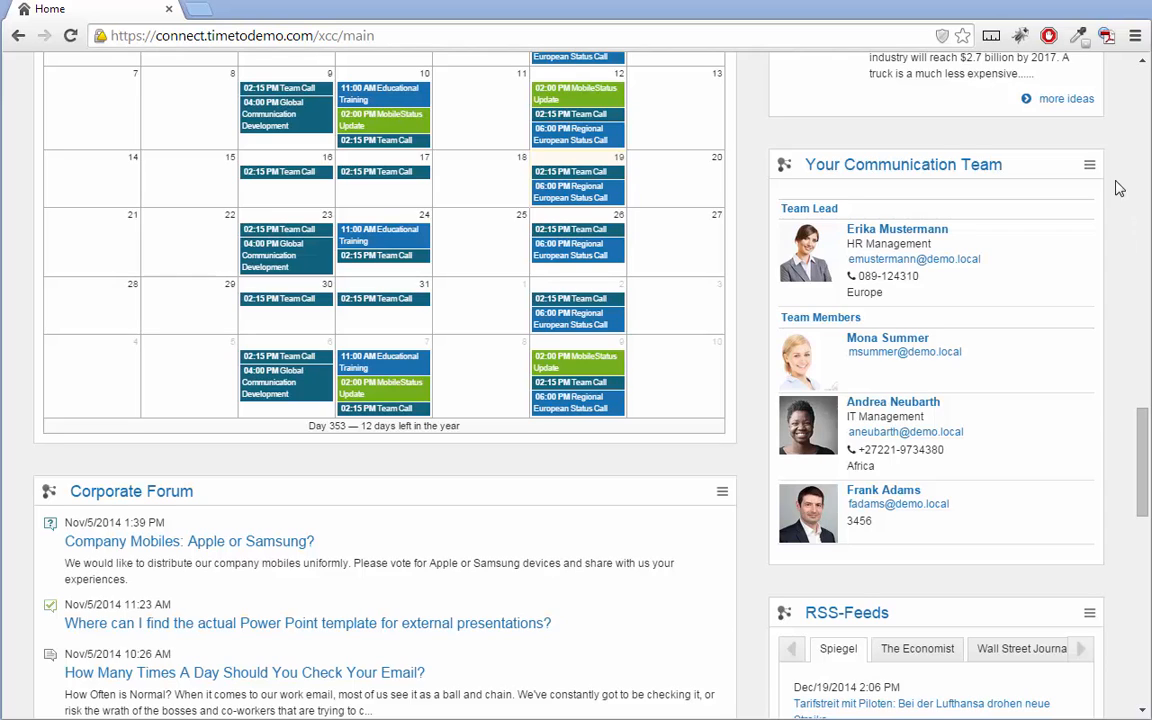
# Open the Your Communication Team widget's settings and remove the second person from the Team Members channel.
pyautogui.click(1089, 166)
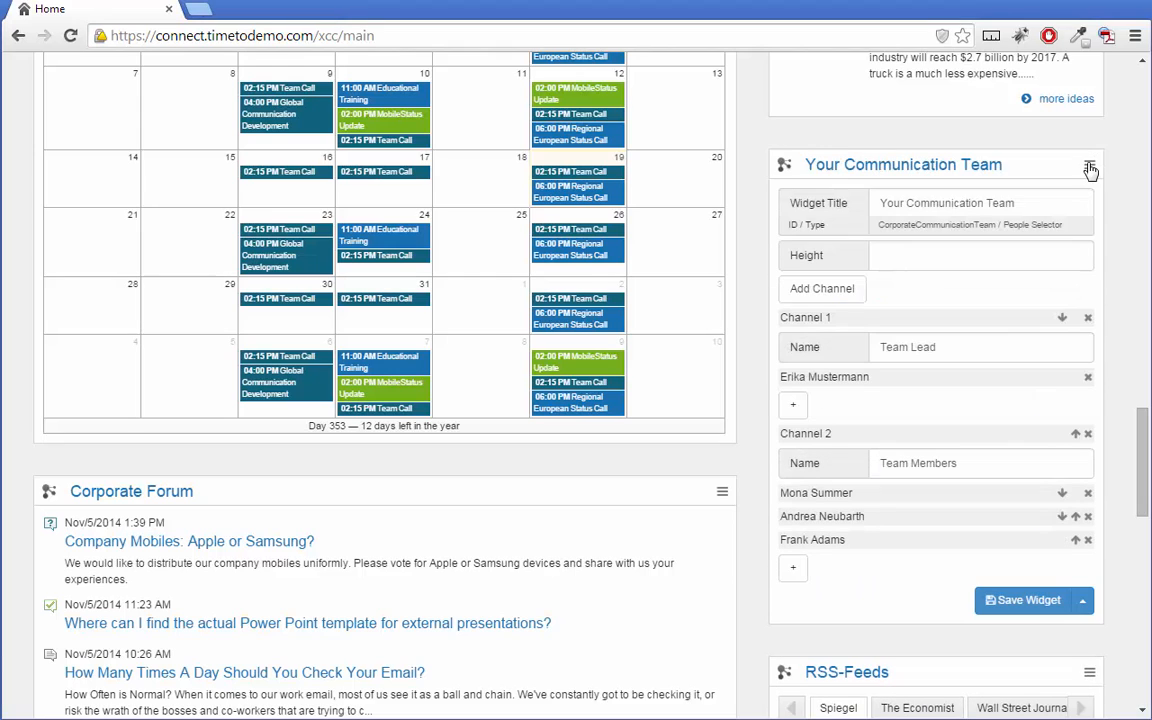
pyautogui.click(1089, 518)
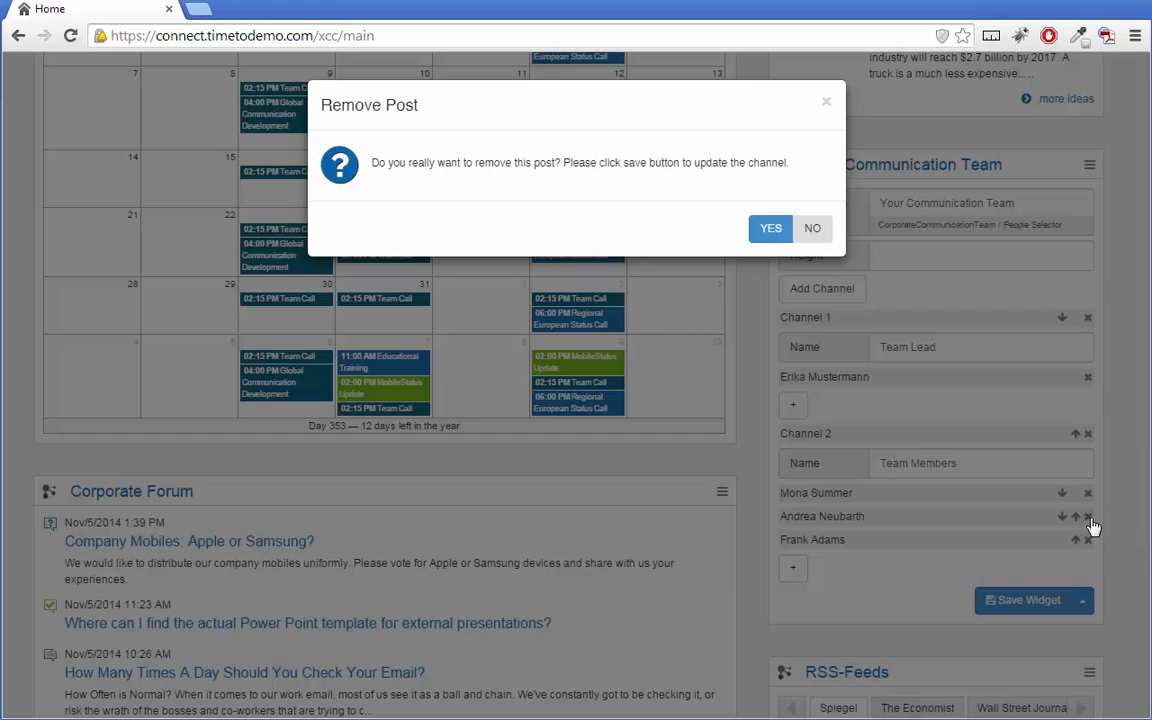
pyautogui.click(772, 232)
# Add a new person to the end of the Team Members channel and save the widget.
pyautogui.click(806, 550)
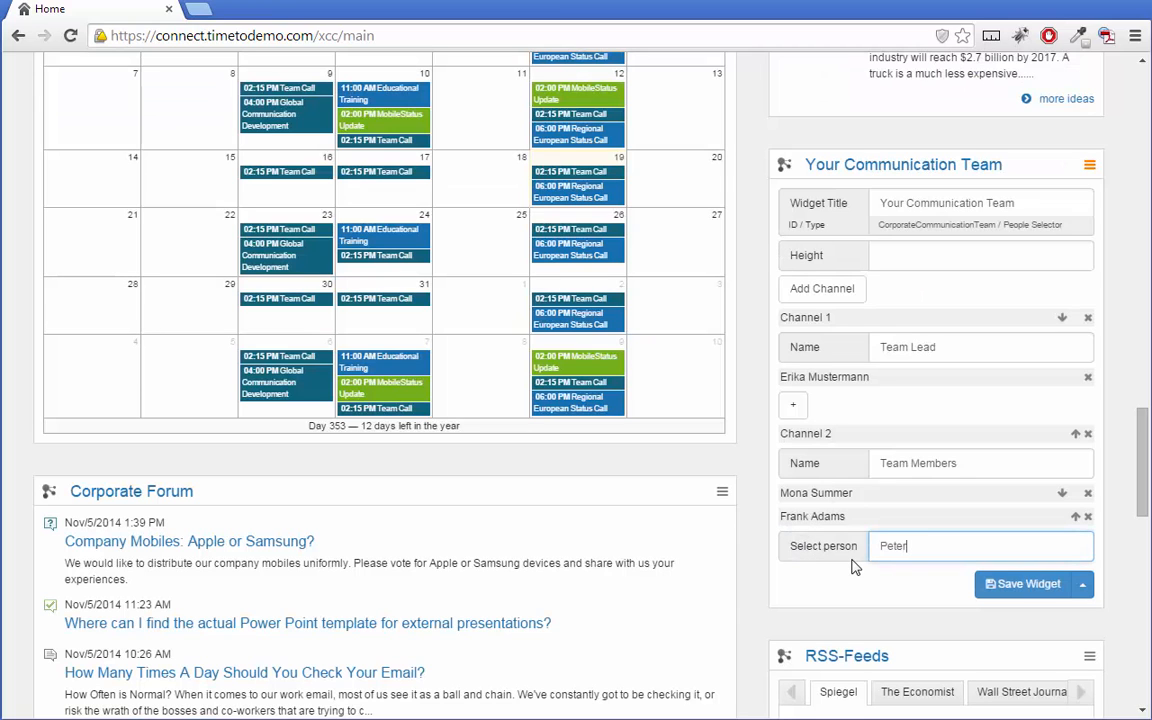
pyautogui.click(812, 612)
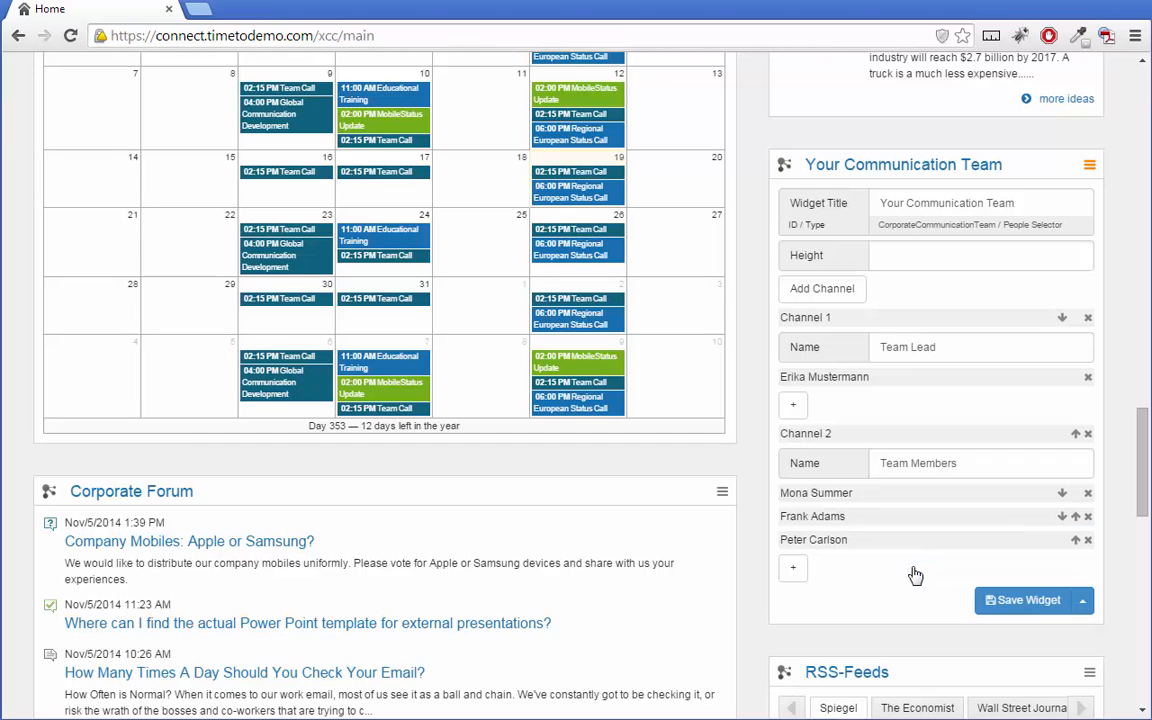
pyautogui.click(1008, 606)
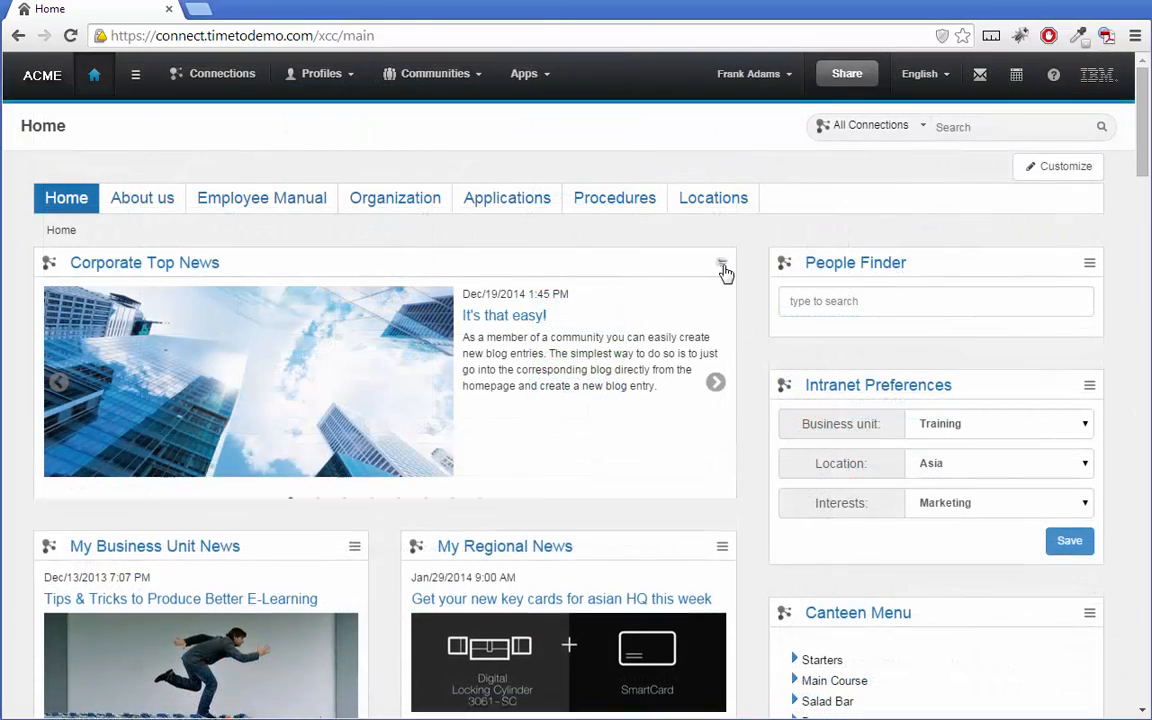
# Configure the Corporate Top News widget with the Slider style and show selected posts, trying the Single style in between.
pyautogui.click(722, 264)
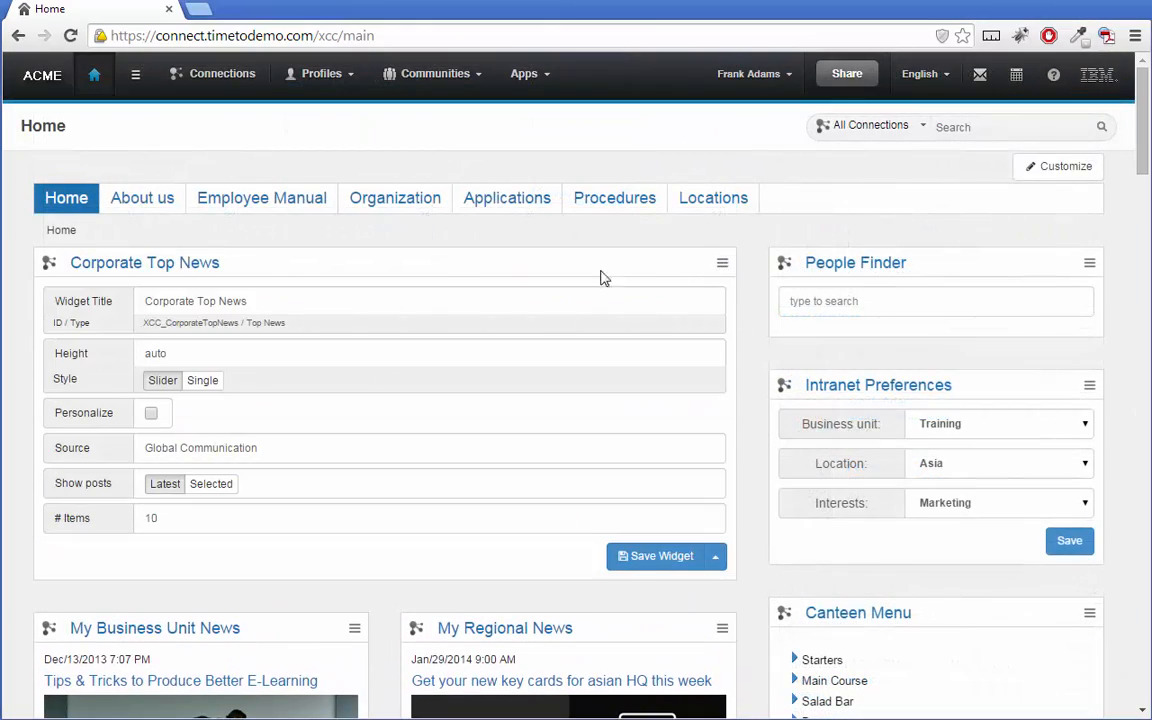
pyautogui.click(202, 381)
pyautogui.click(155, 384)
pyautogui.click(216, 486)
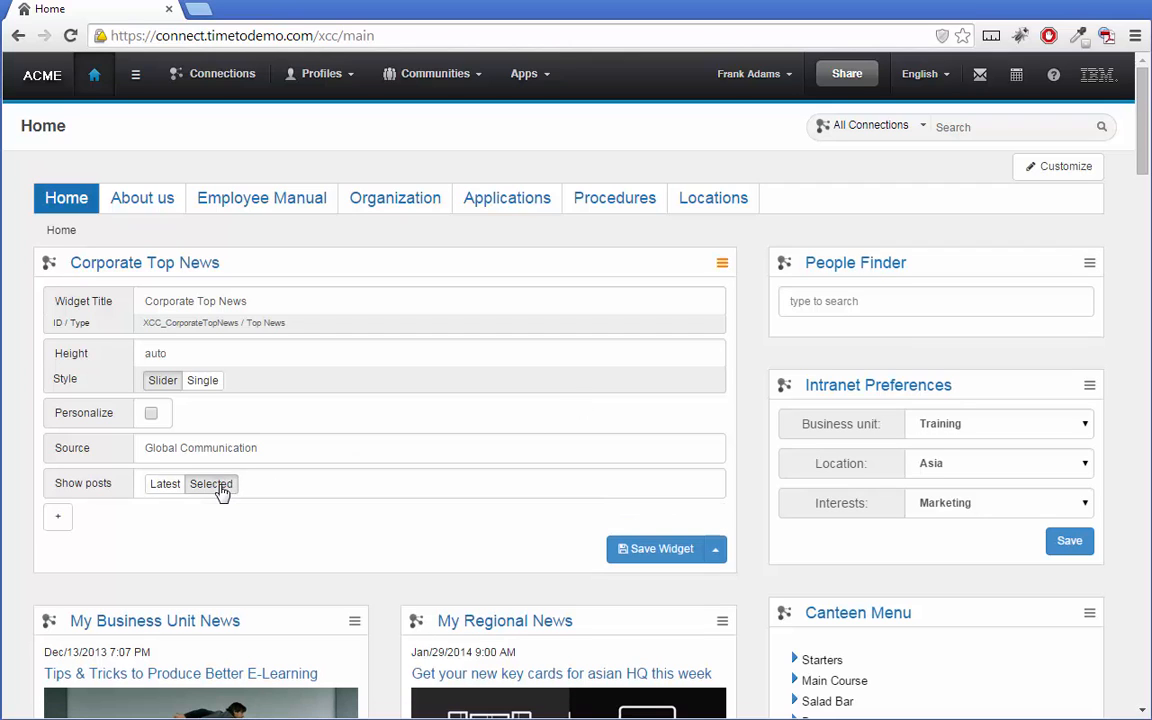
# Add the post "IBM Verse: Be among the first to experience mail reimagined" to the Corporate Top News widget and save it.
pyautogui.click(62, 517)
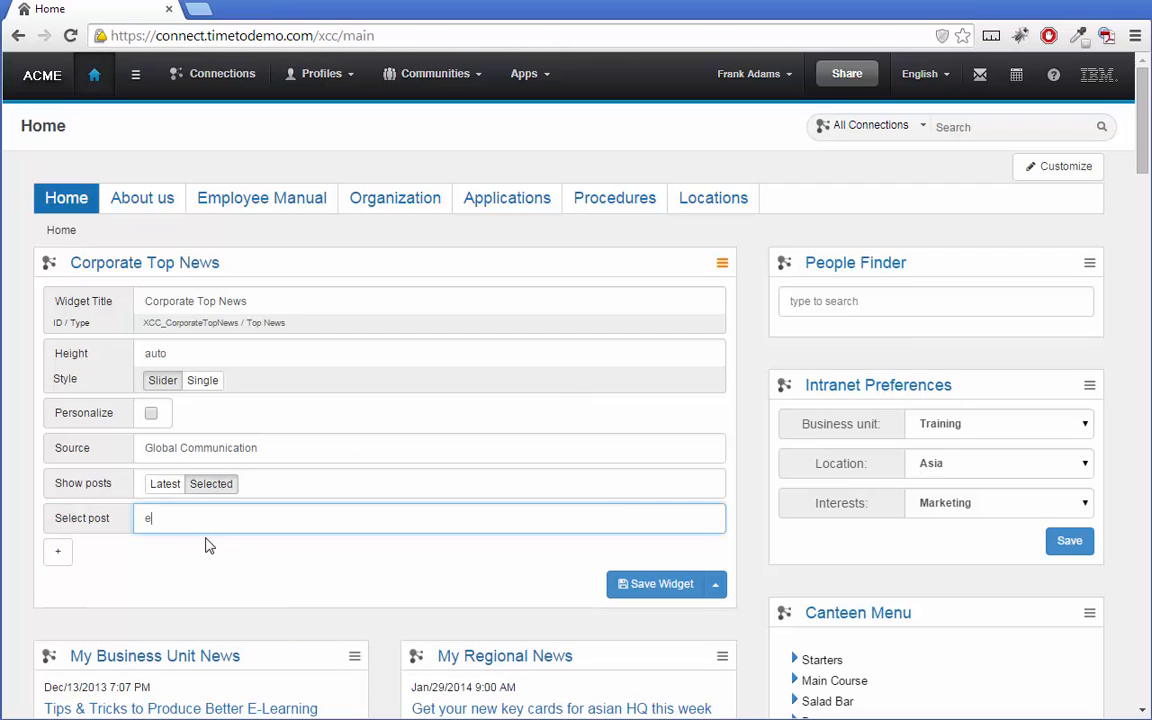
pyautogui.write('e')
pyautogui.click(200, 568)
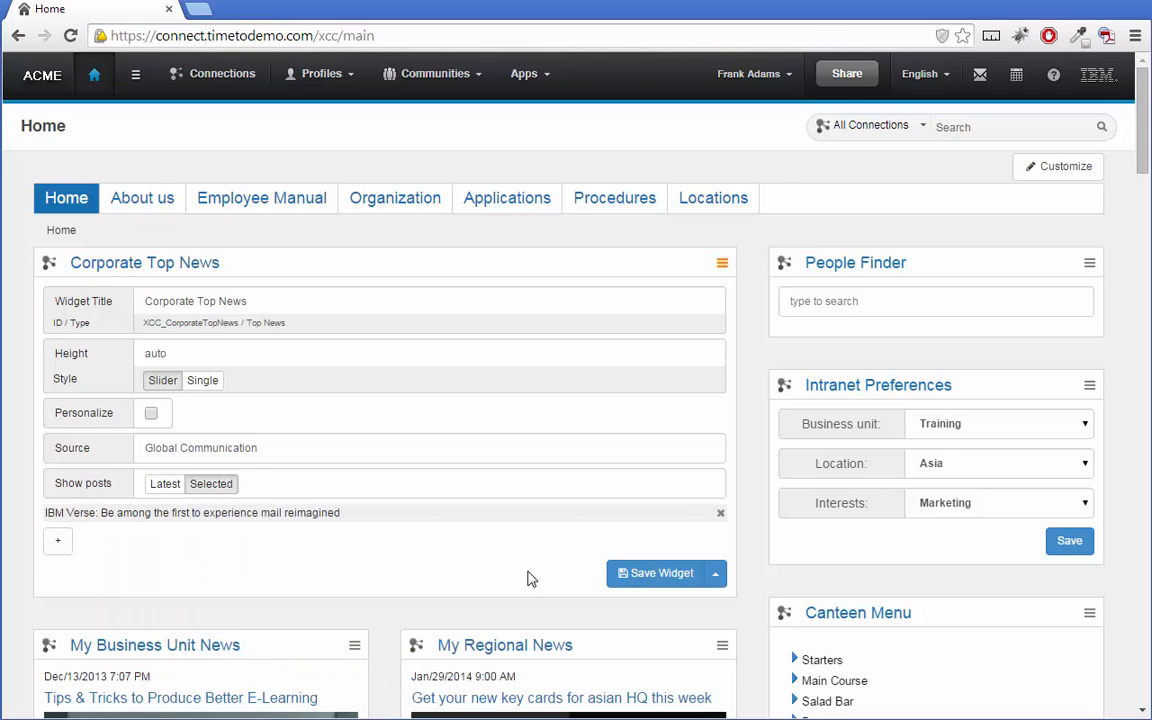
pyautogui.click(638, 578)
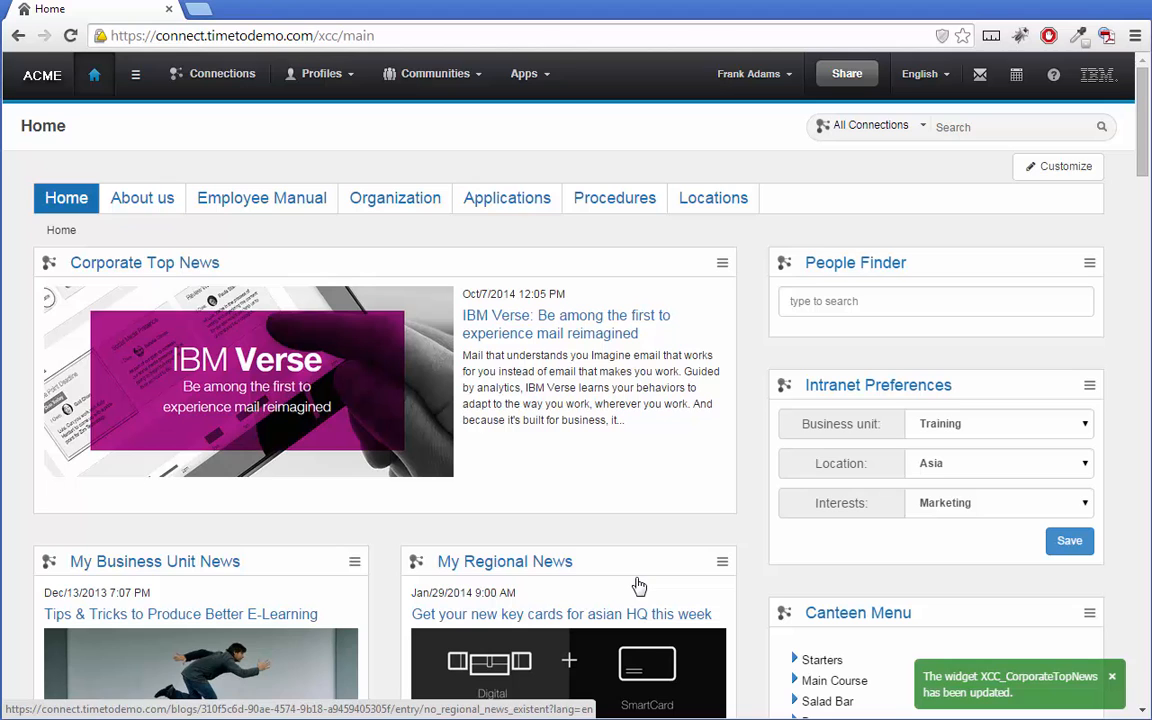
# Reopen the Corporate Top News widget's settings and change its source to the colleague's personal blog suggested for "e".
pyautogui.click(723, 265)
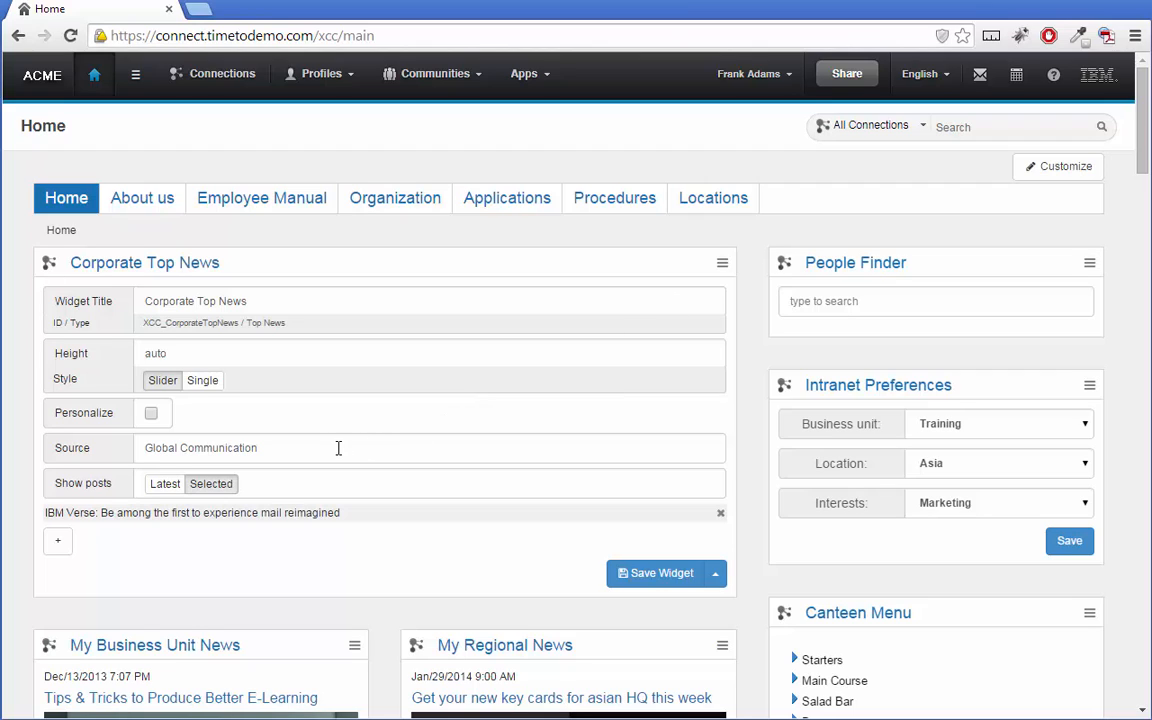
pyautogui.moveTo(338, 448); pyautogui.dragTo(120, 450)
pyautogui.write('e')
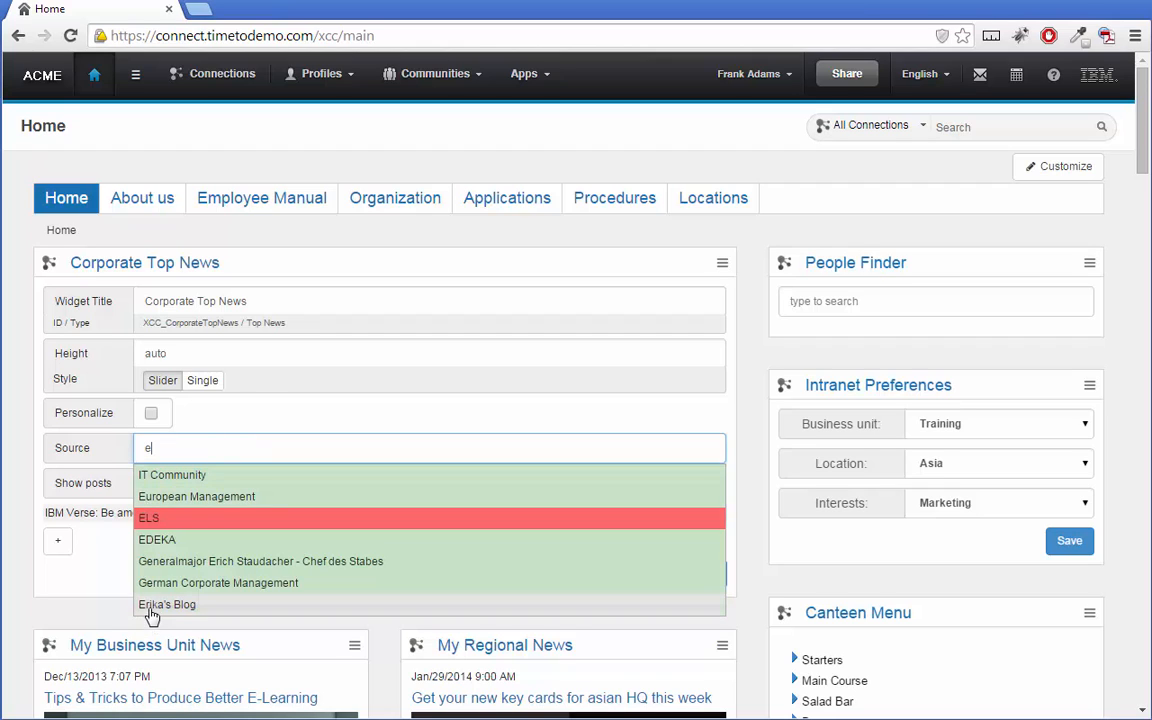
pyautogui.click(151, 605)
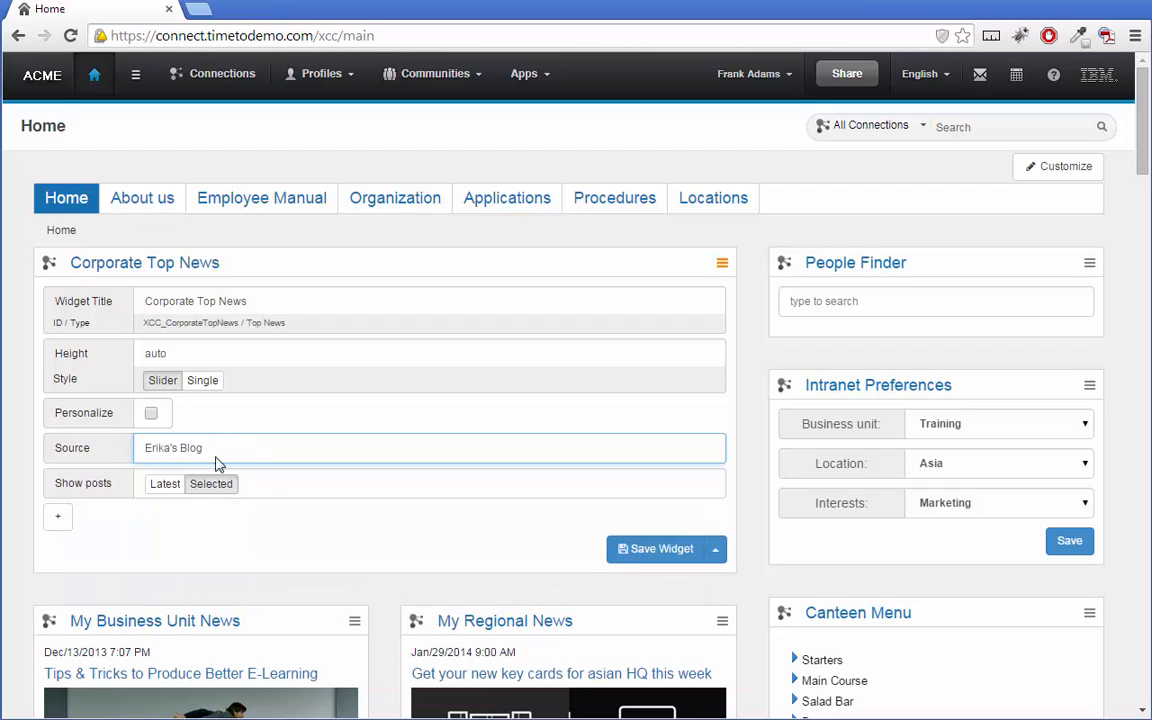
# Set the Corporate Top News widget to show the latest posts and save the widget.
pyautogui.click(165, 488)
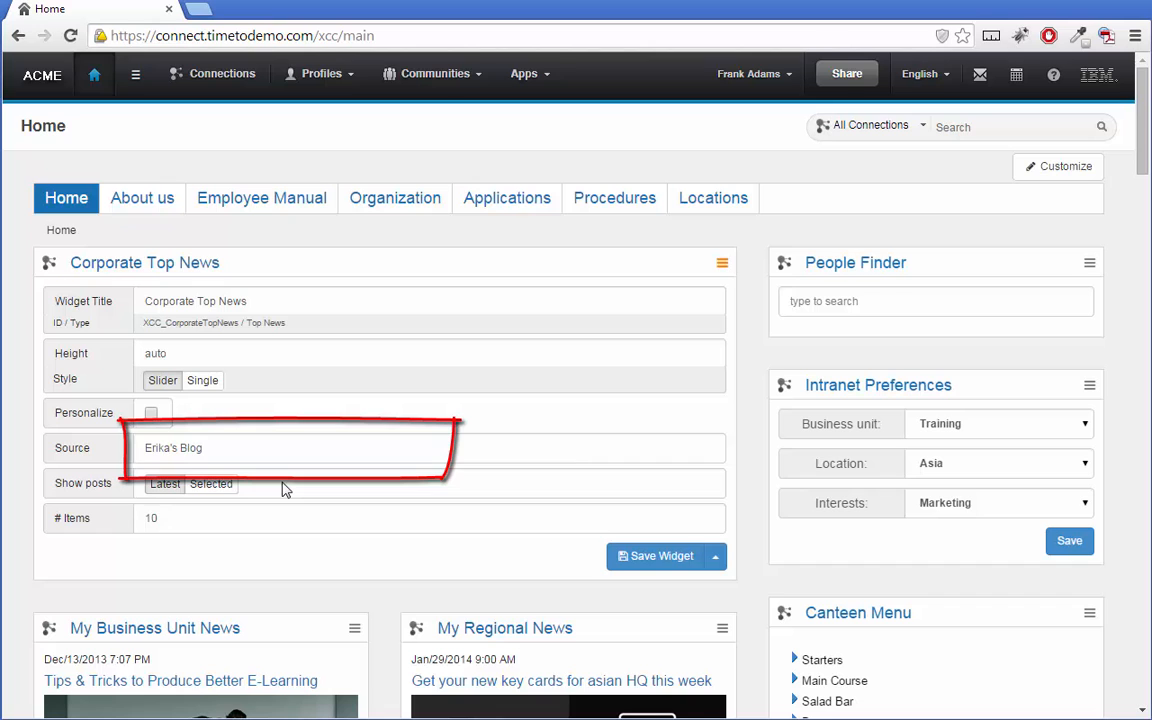
pyautogui.click(670, 563)
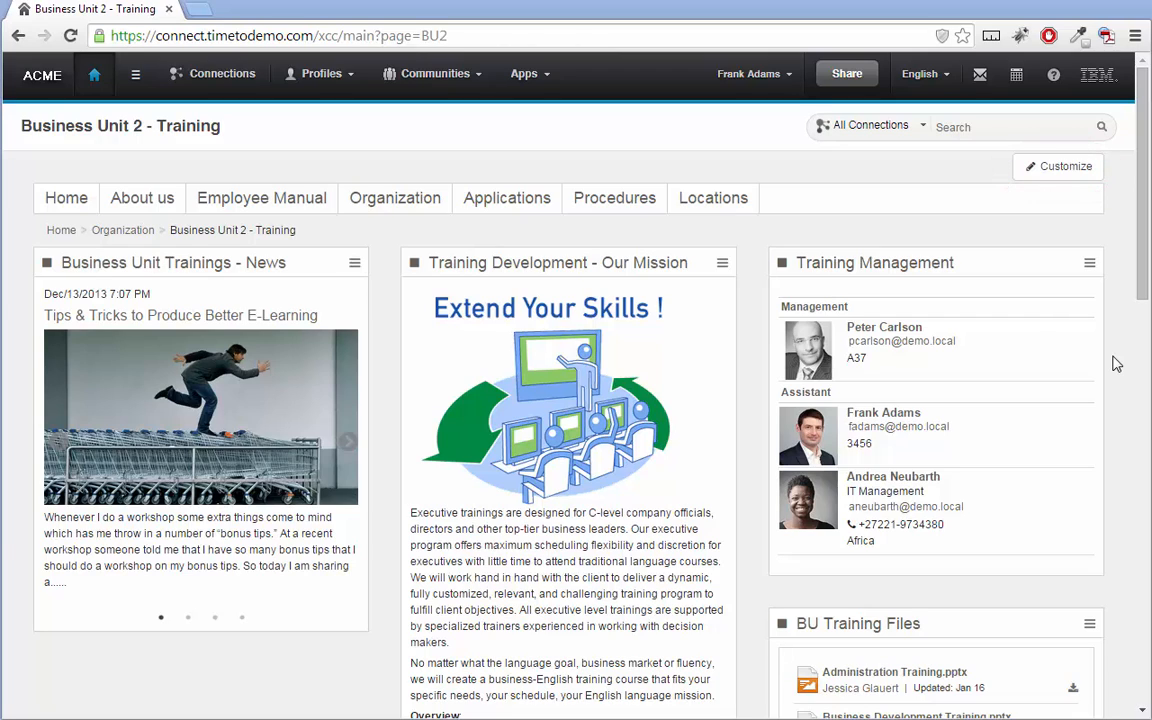
# Start customizing the Business Unit 2 - Training page and move the Training Development - Our Mission widget into the placeholder below Training Management.
pyautogui.click(1048, 170)
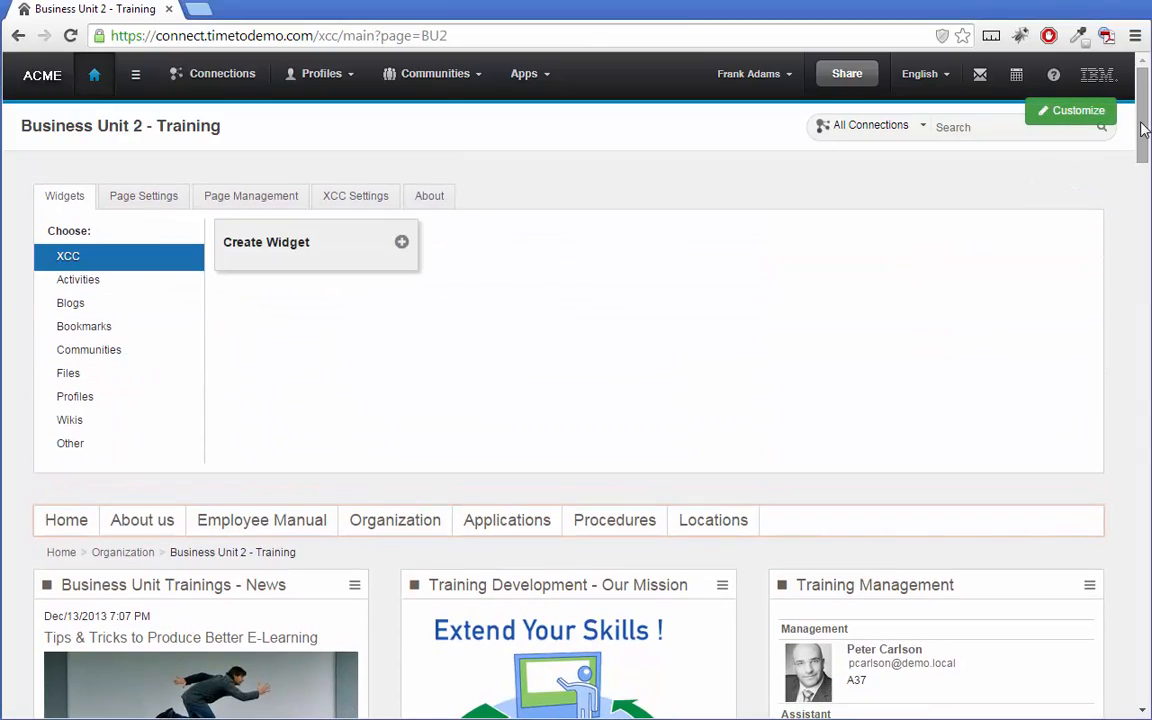
pyautogui.moveTo(1143, 130); pyautogui.dragTo(1141, 170)
pyautogui.moveTo(506, 226); pyautogui.dragTo(895, 292)
pyautogui.moveTo(546, 265); pyautogui.dragTo(899, 300)
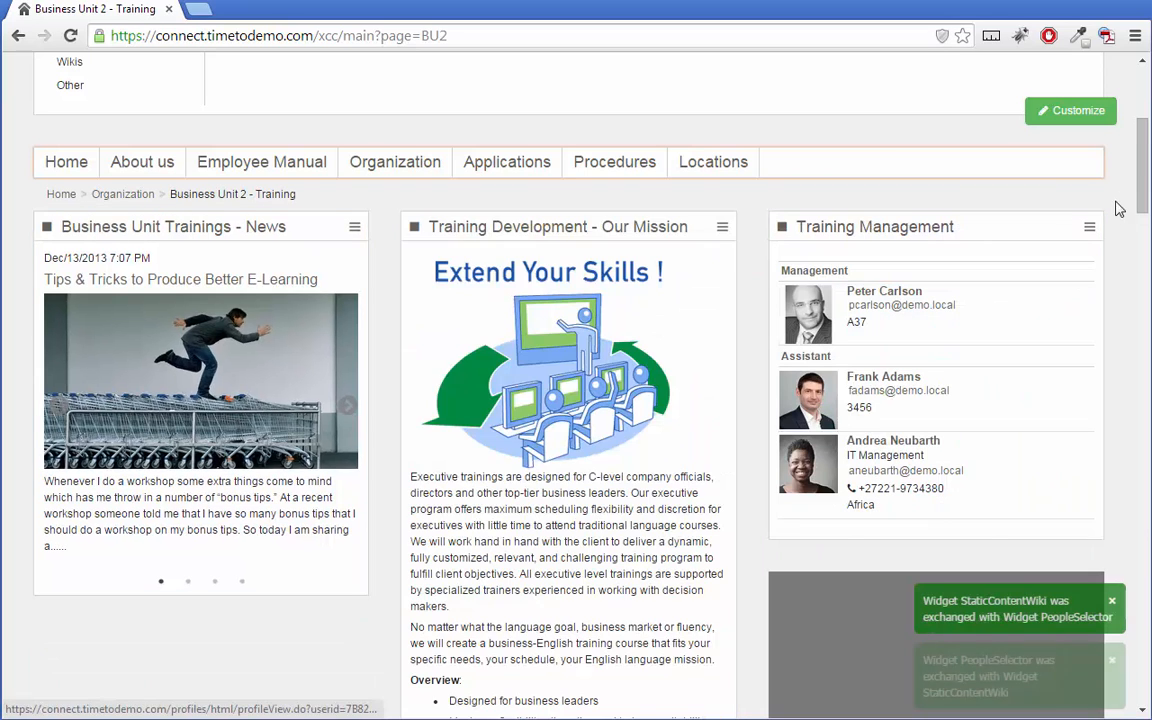
pyautogui.moveTo(622, 497); pyautogui.dragTo(808, 648)
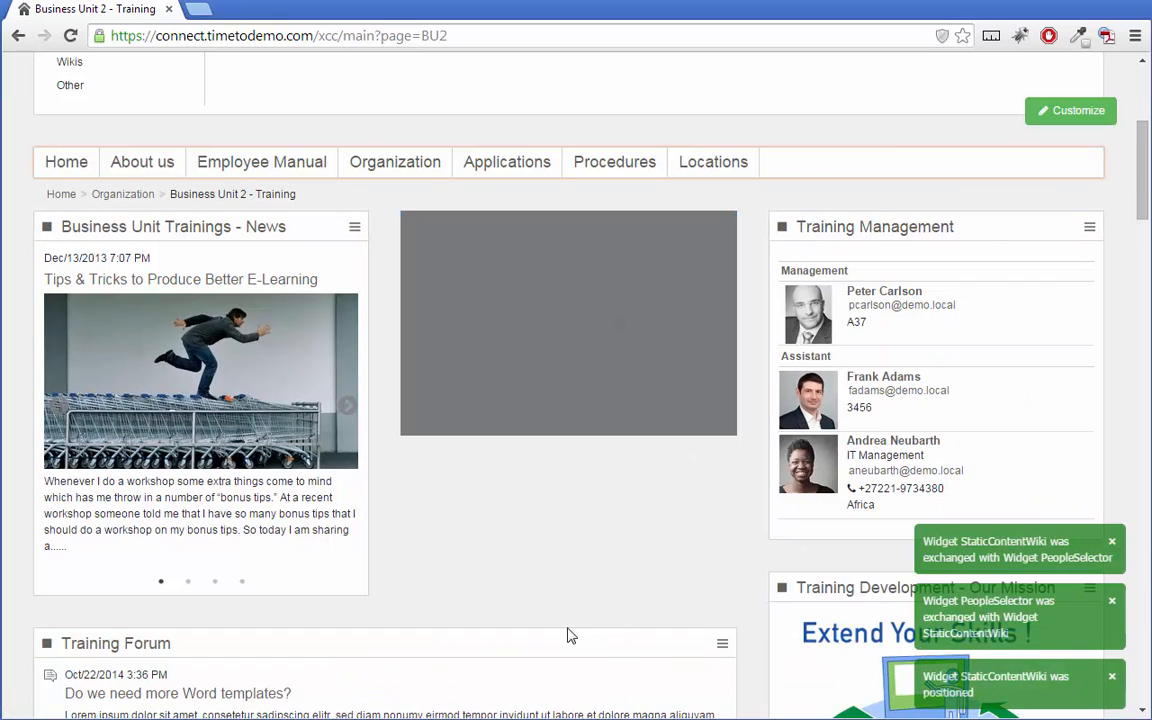
# Create a new XCC widget of type Links with the ID "Links".
pyautogui.scroll(5, 1030, 150)
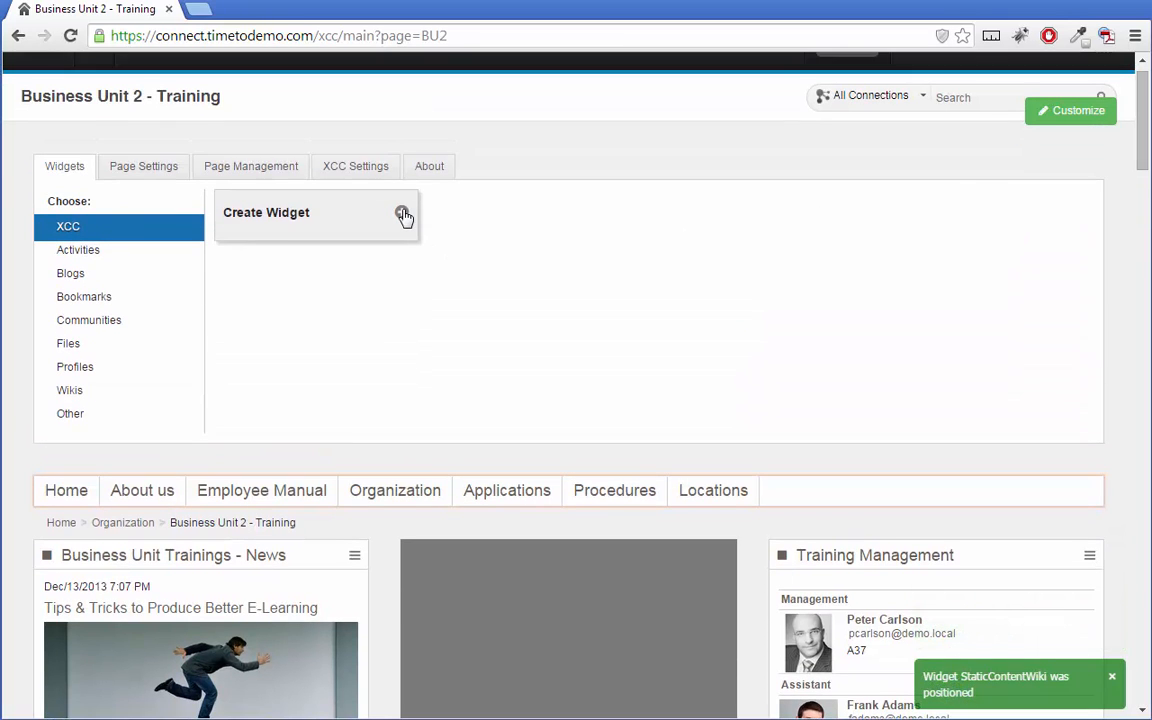
pyautogui.click(403, 215)
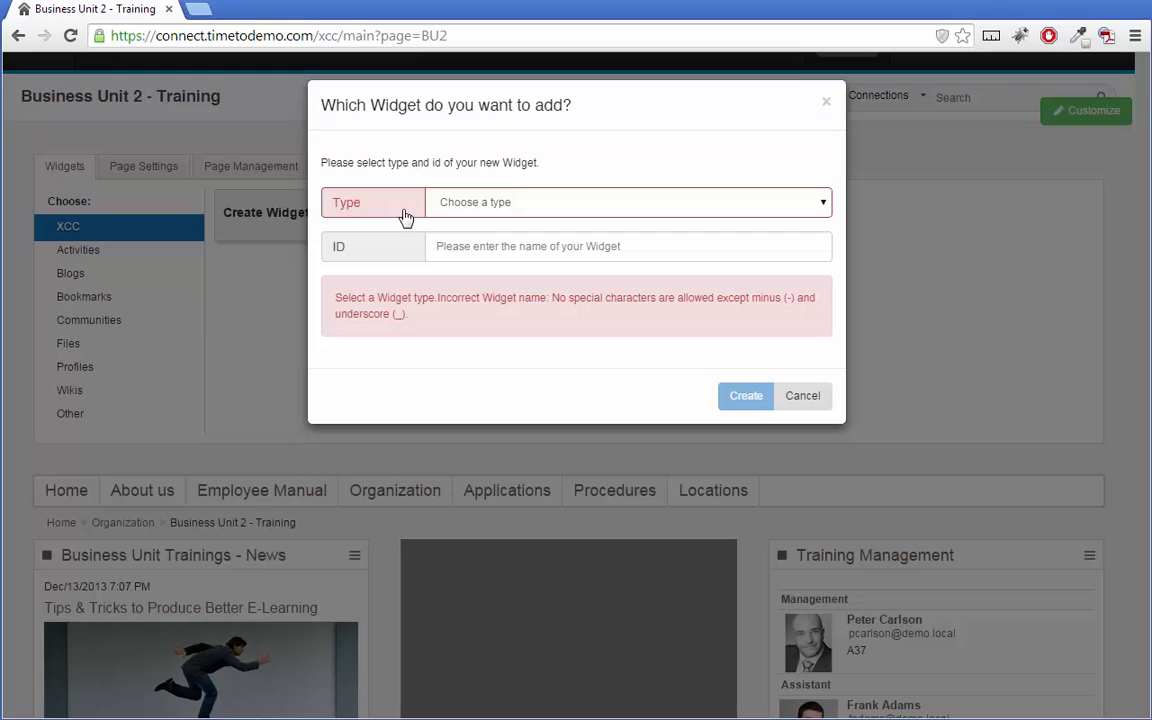
pyautogui.click(824, 205)
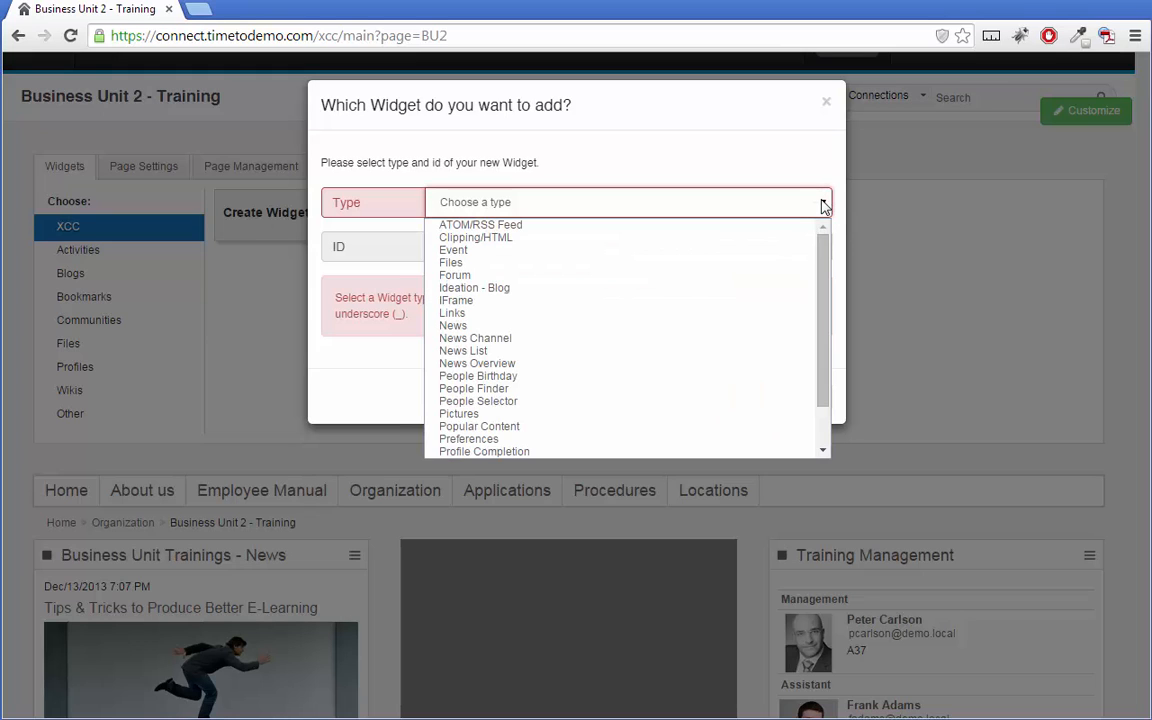
pyautogui.moveTo(823, 249); pyautogui.dragTo(822, 293)
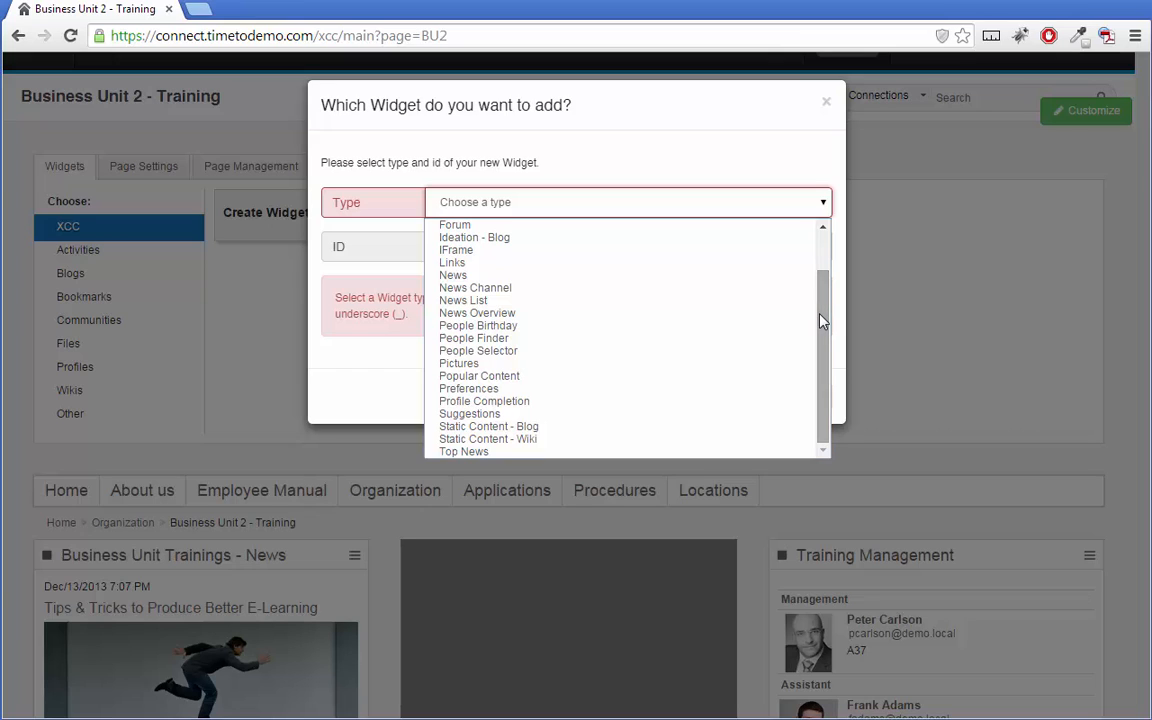
pyautogui.click(452, 263)
pyautogui.click(461, 254)
pyautogui.write('Links')
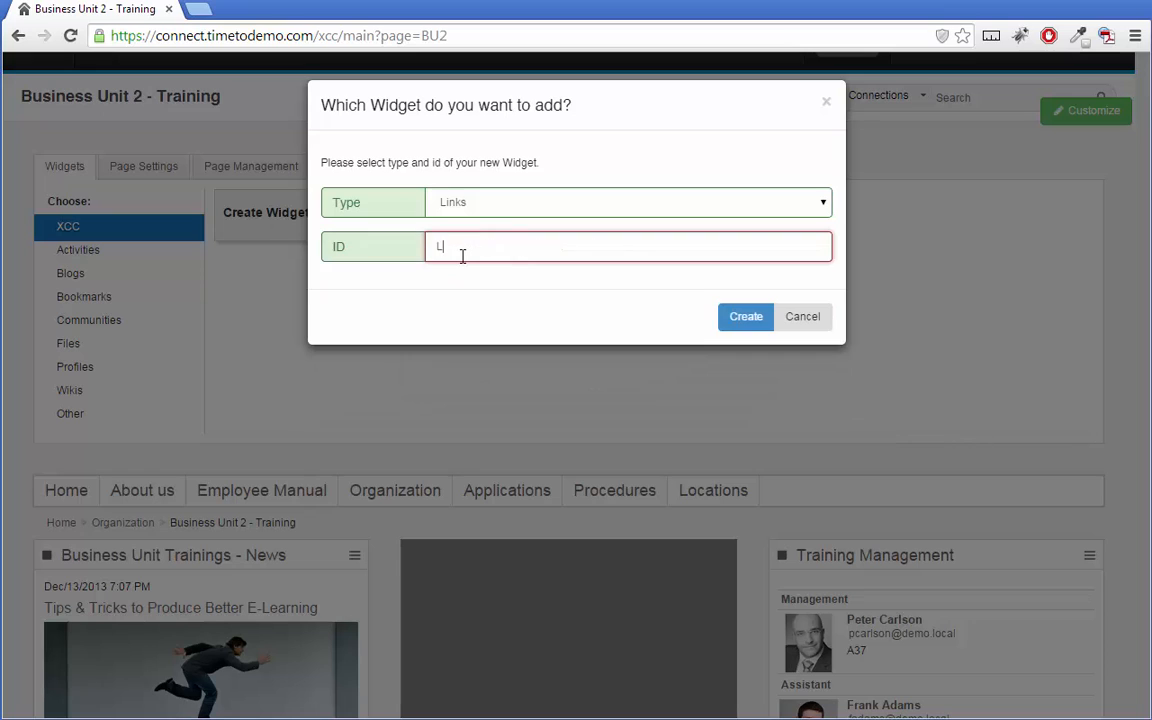
pyautogui.click(745, 317)
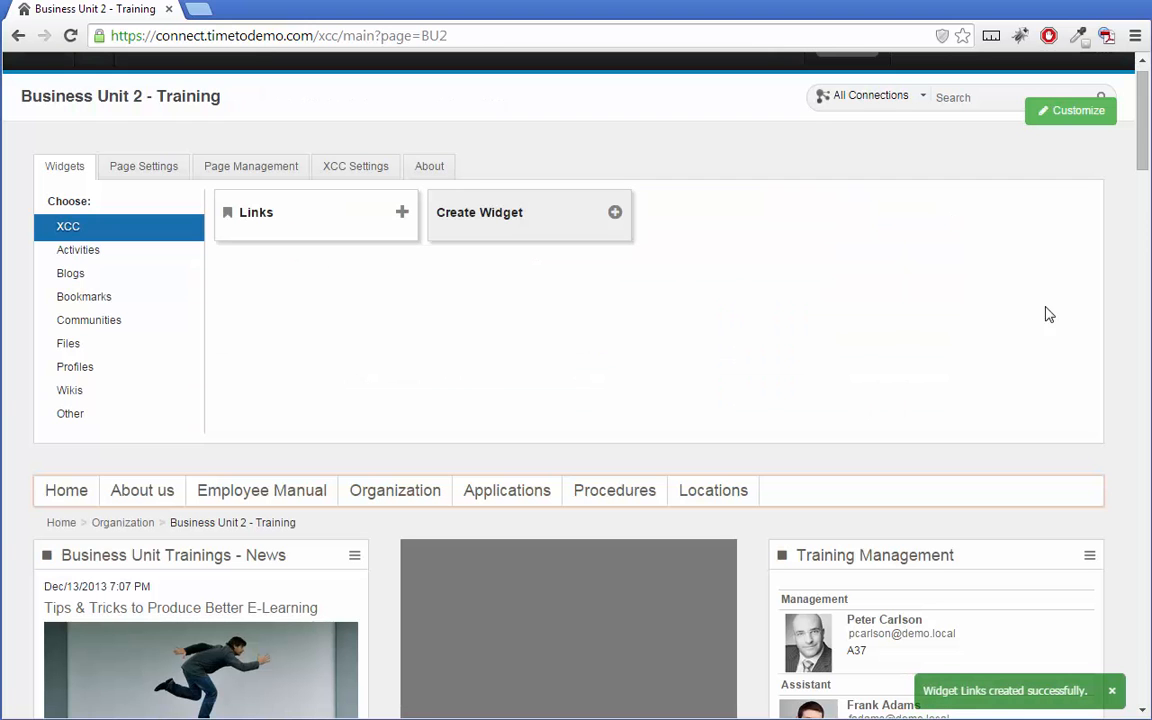
# Add the new Links widget to the empty placeholder between Business Unit Trainings - News and Training Management, trying a swap with Training Management.
pyautogui.scroll(-2, 1030, 150)
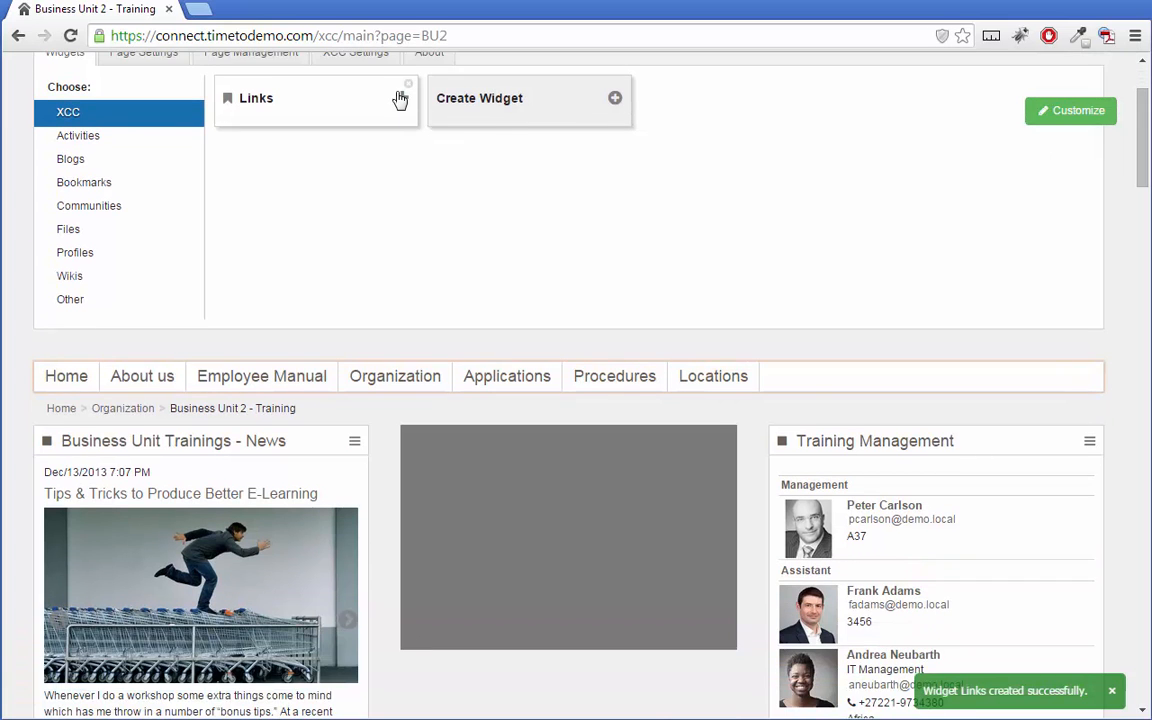
pyautogui.click(400, 98)
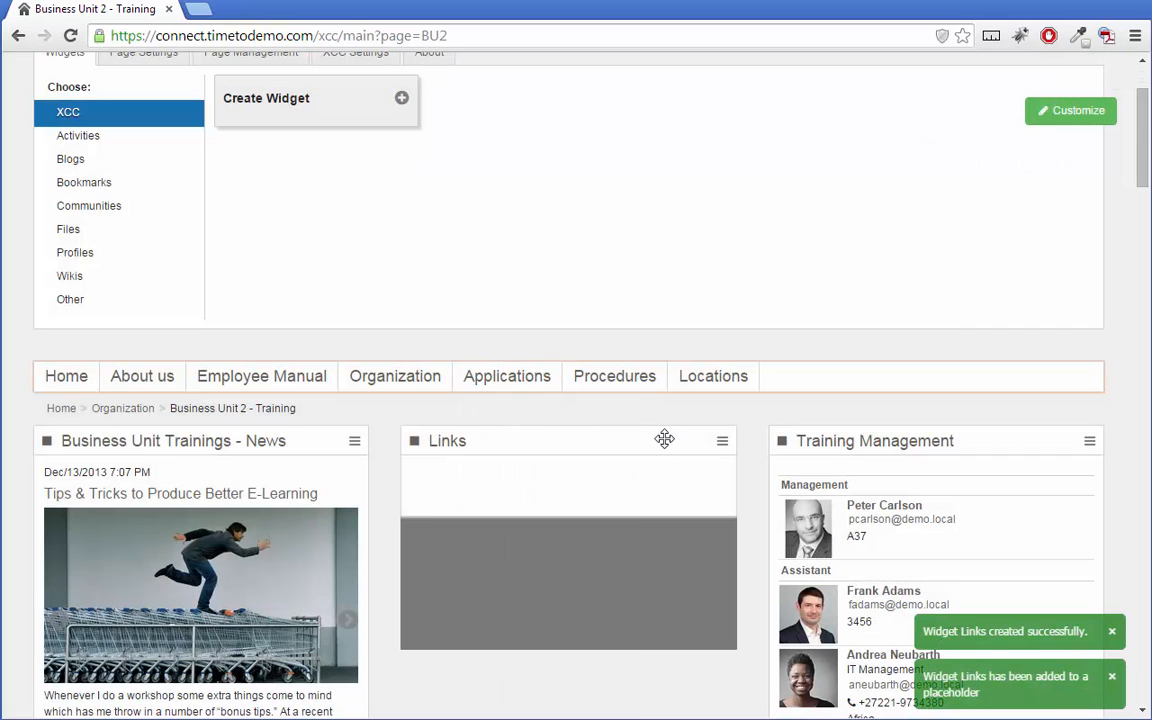
pyautogui.moveTo(663, 437); pyautogui.dragTo(609, 457)
# Set the Links widget's channel source to "Business Unit - Trainings Development Management" and save the widget.
pyautogui.click(724, 444)
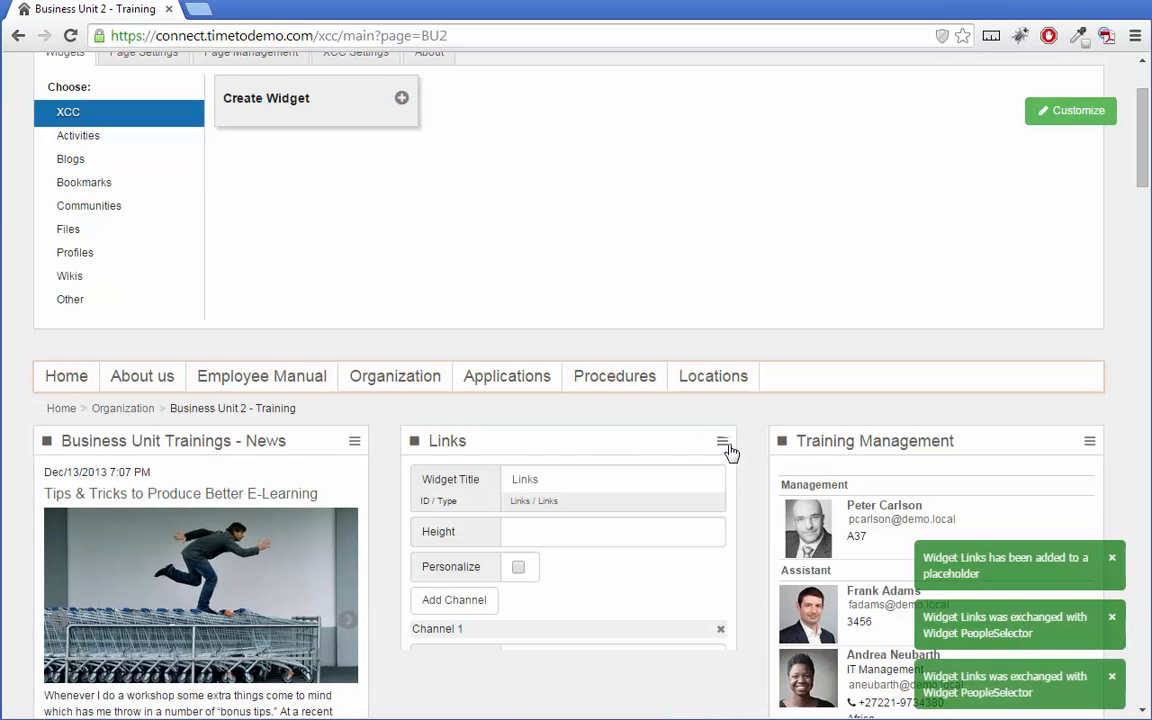
pyautogui.scroll(-2, 1147, 153)
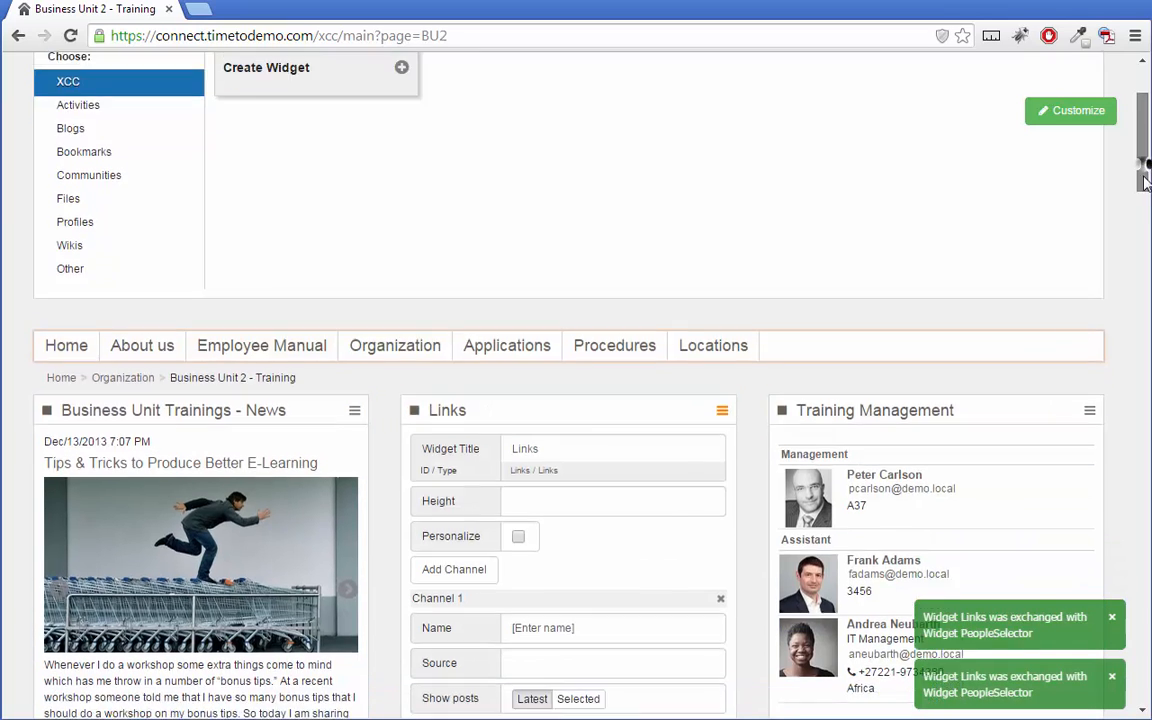
pyautogui.click(614, 455)
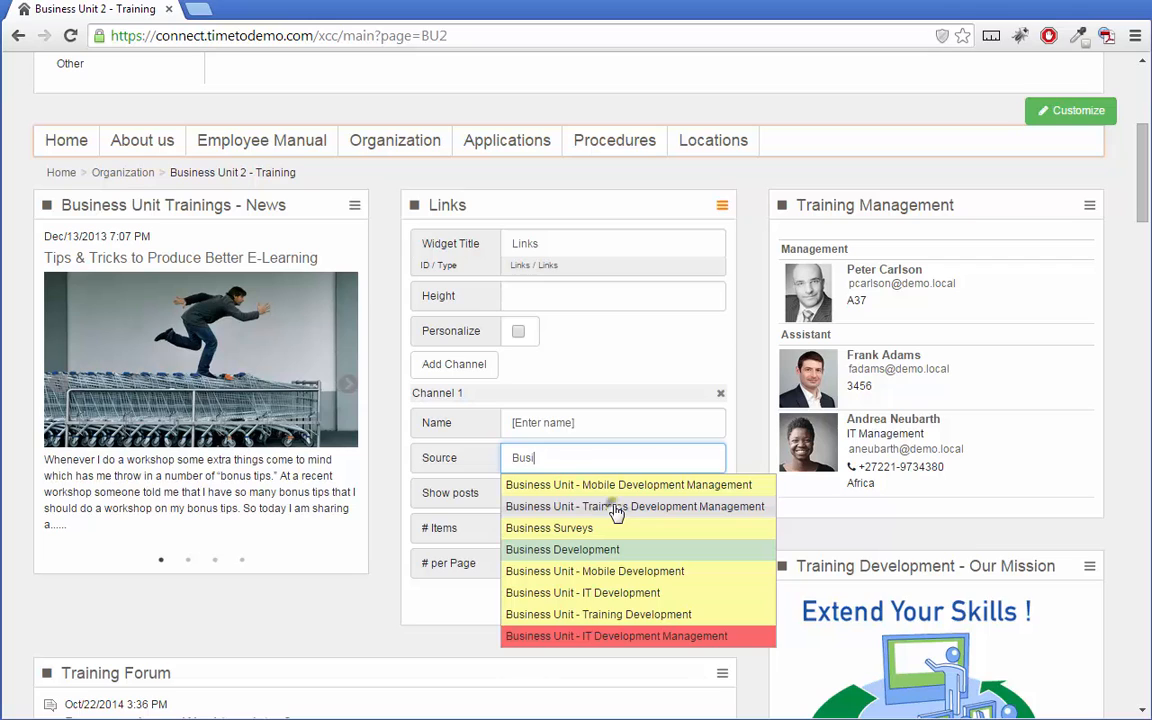
pyautogui.click(617, 507)
pyautogui.click(636, 604)
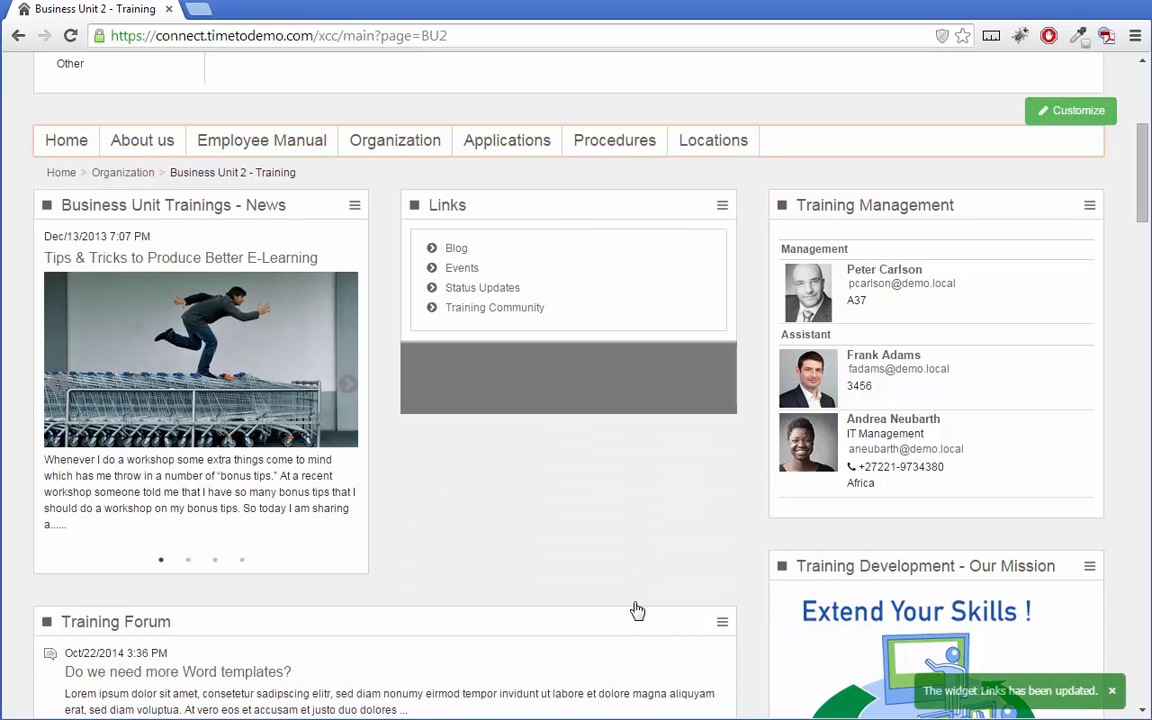
pyautogui.scroll(4, 359, 386)
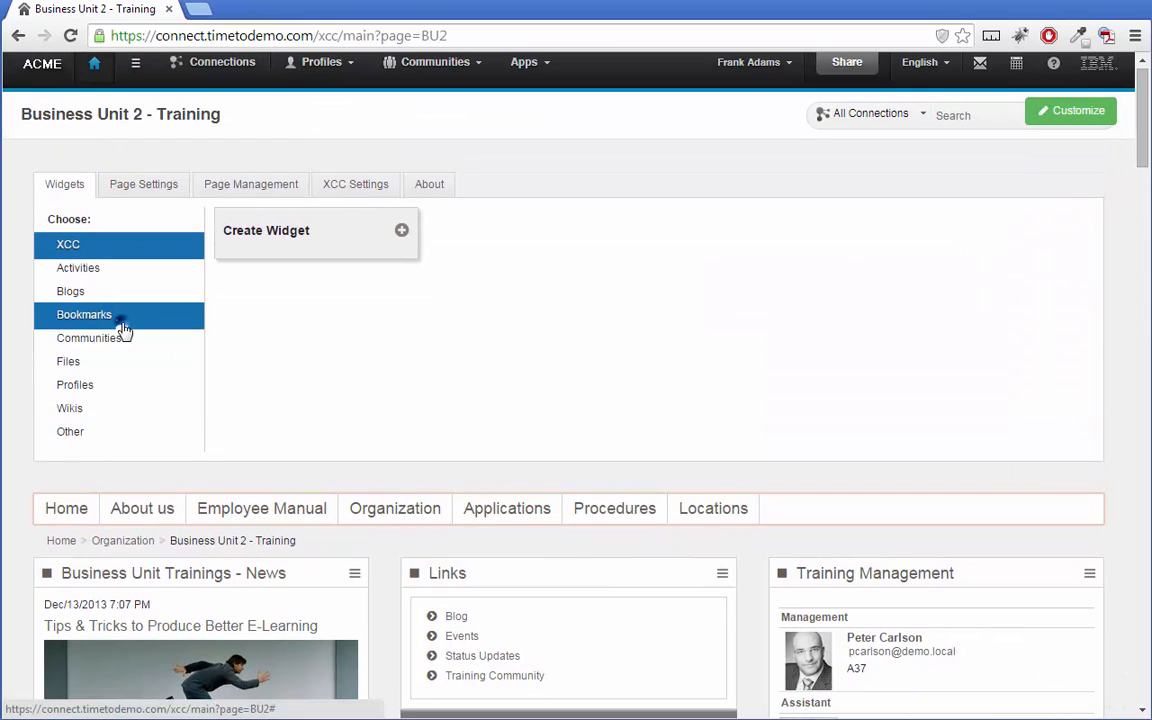
pyautogui.click(118, 316)
pyautogui.click(125, 361)
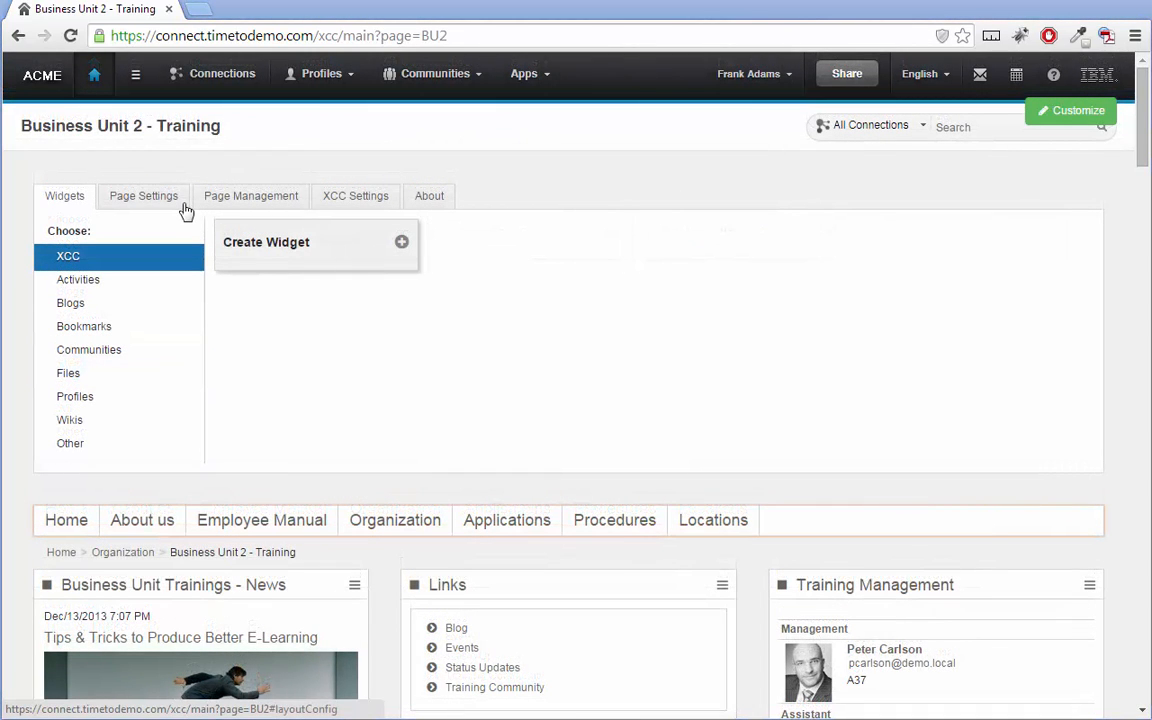
# Open the page settings, shorten the page title by its last two letters, and restore it to "Business Unit 2 - Training".
pyautogui.click(185, 205)
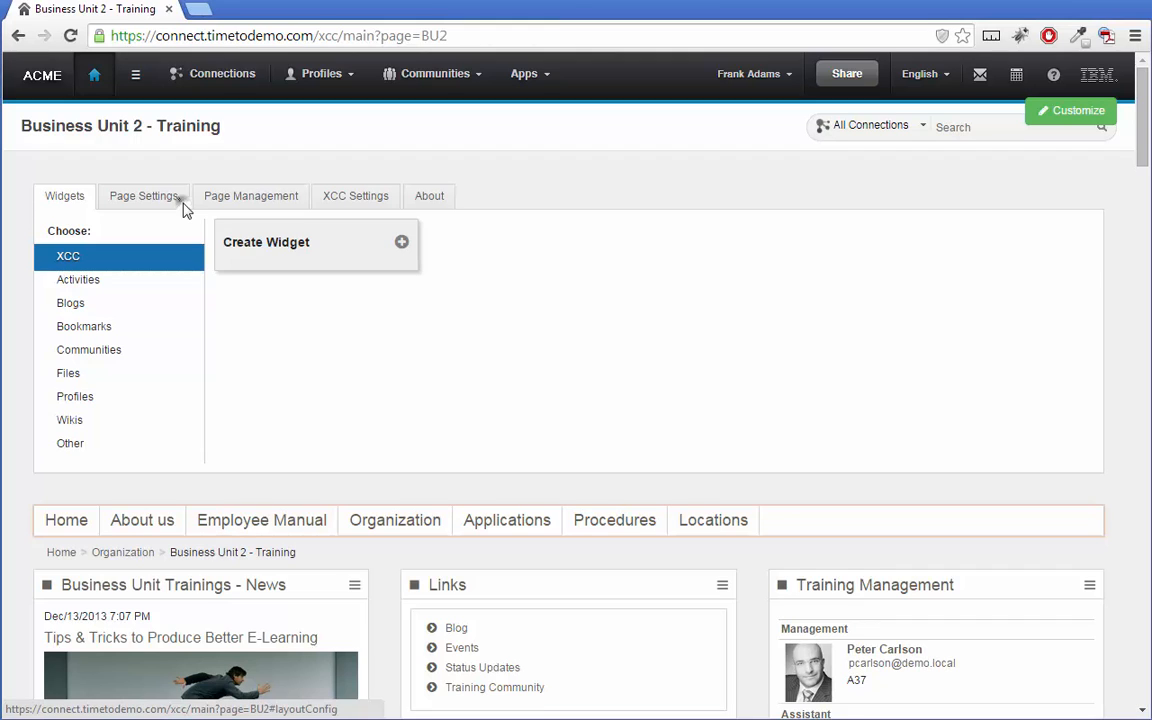
pyautogui.press('BackSpace')
pyautogui.press('BackSpace')
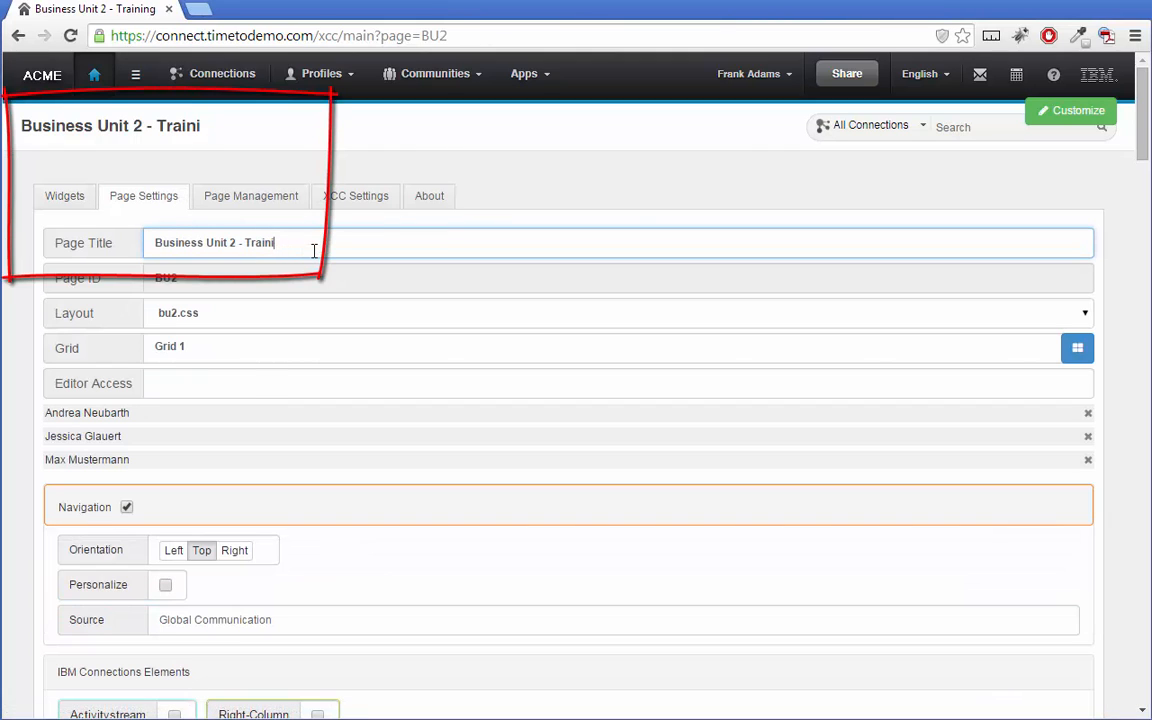
pyautogui.write('ing')
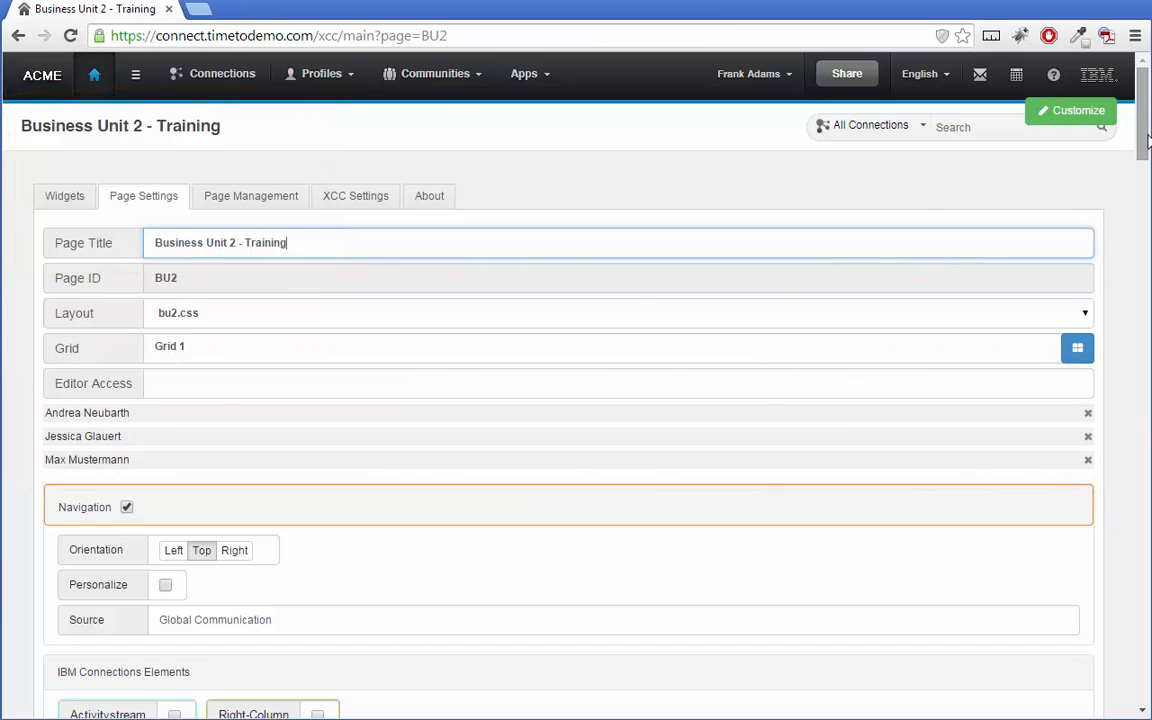
# Change the Training page's layout to Grid 4, save it, and view the rearranged widgets.
pyautogui.scroll(-2, 1030, 140)
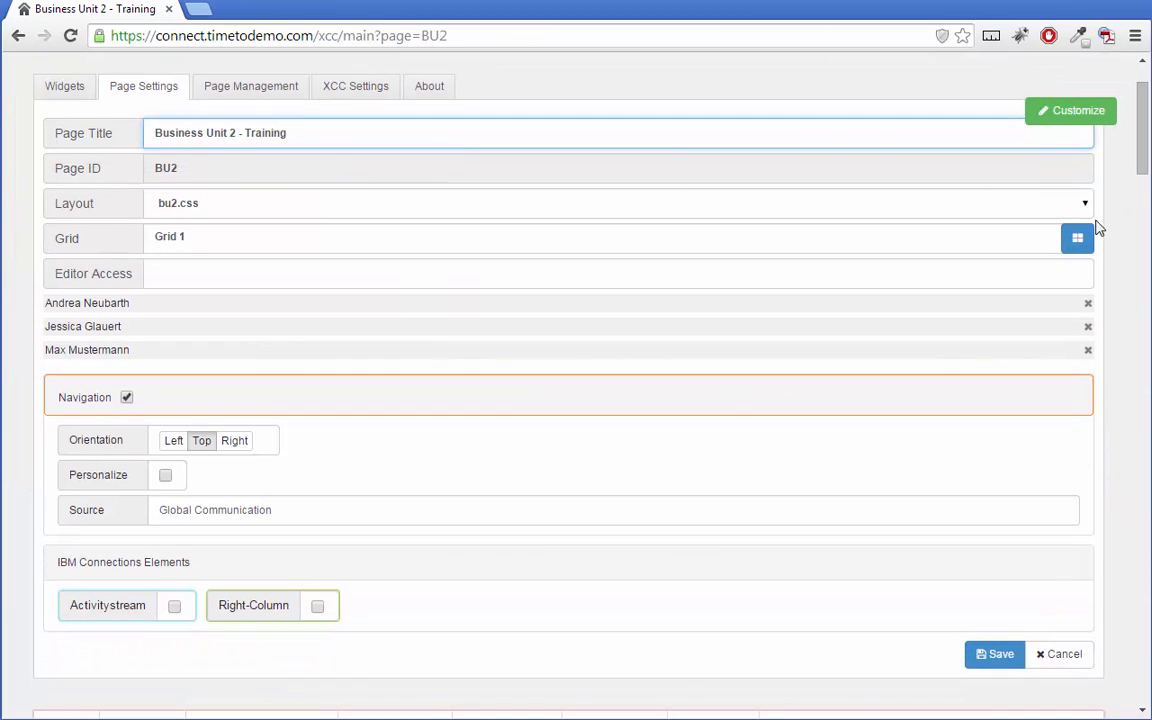
pyautogui.click(1078, 240)
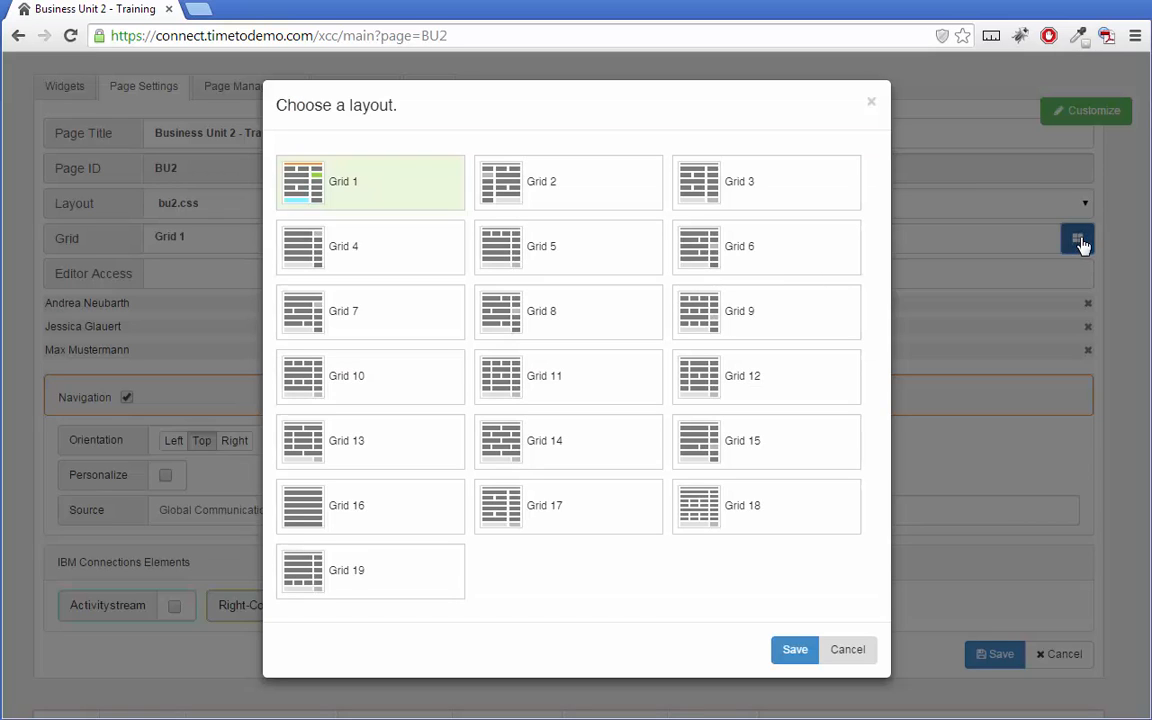
pyautogui.click(357, 248)
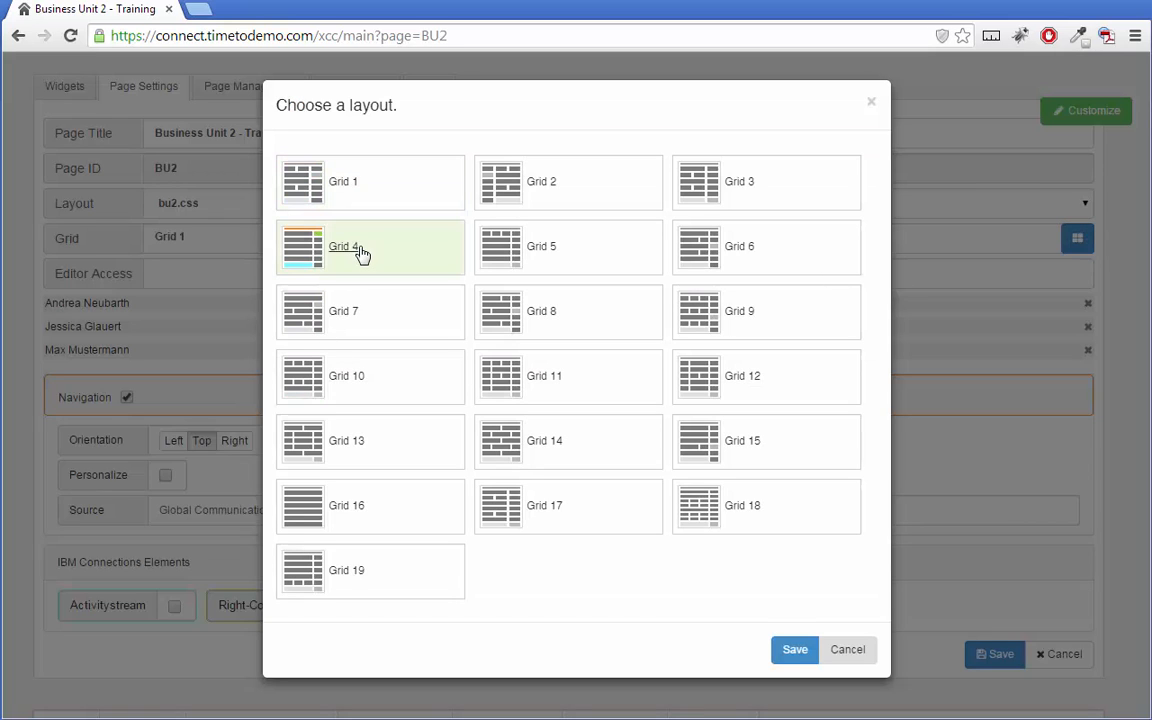
pyautogui.click(779, 652)
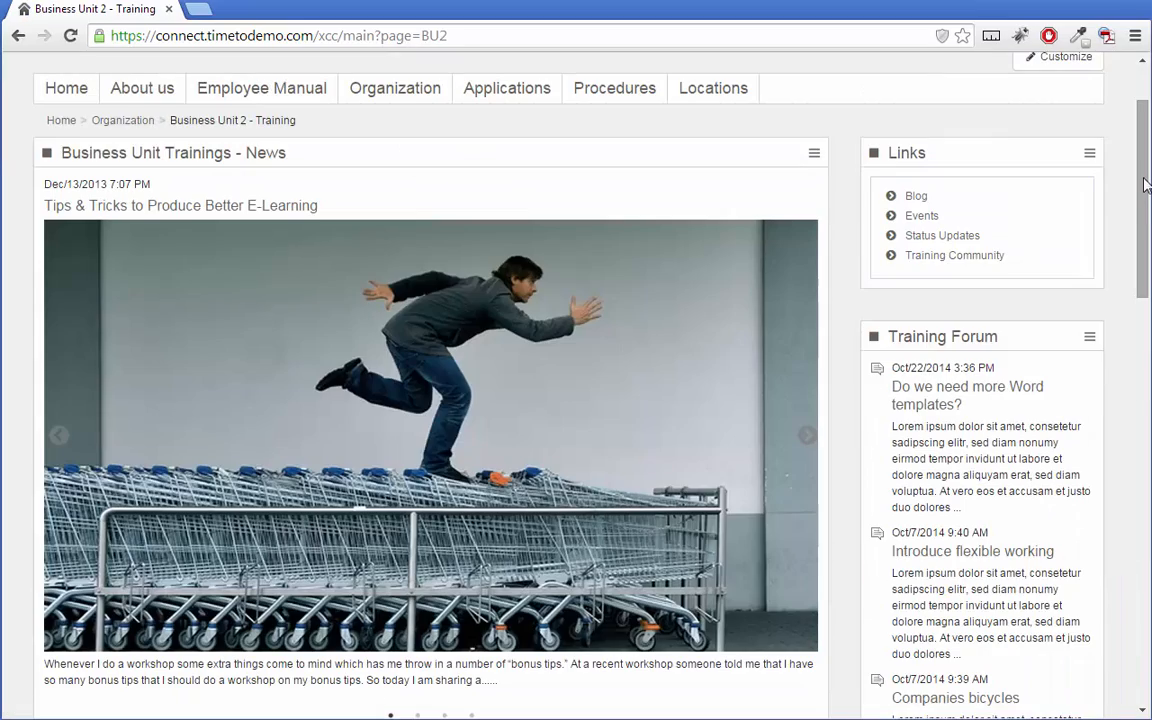
pyautogui.moveTo(1143, 162); pyautogui.dragTo(1148, 130)
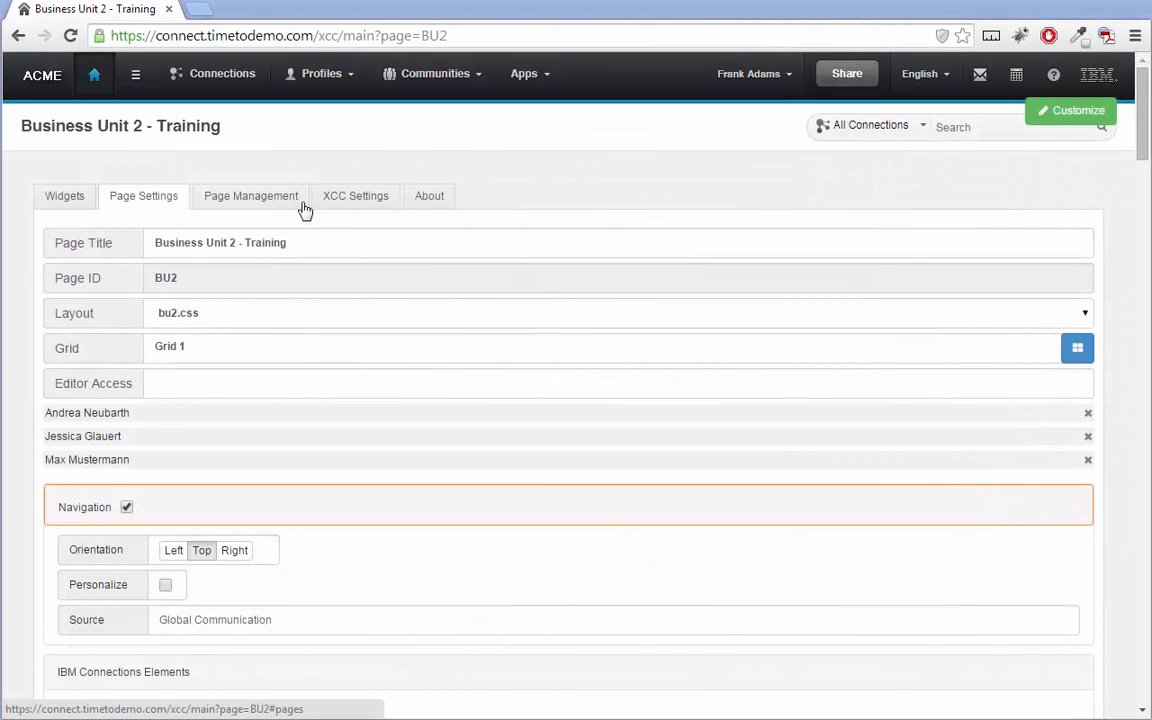
# In the page management, change the BU2 page's ID to "BU2 -2", give another colleague editor access, and save the page.
pyautogui.click(268, 196)
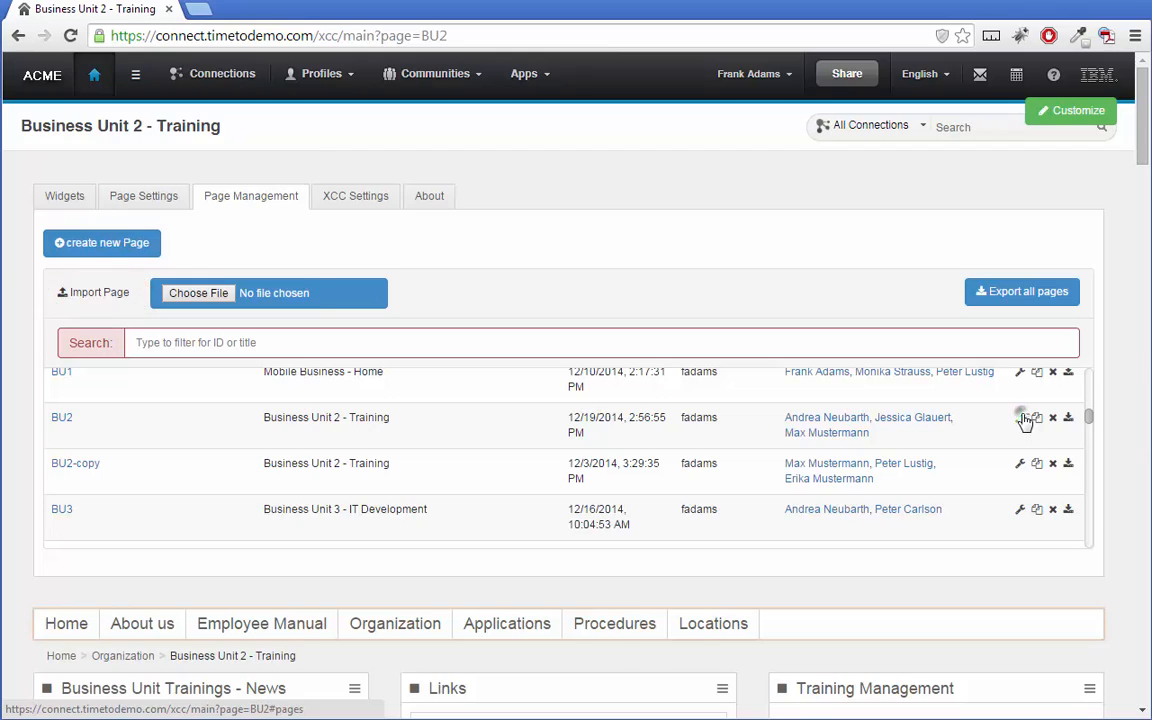
pyautogui.click(1020, 417)
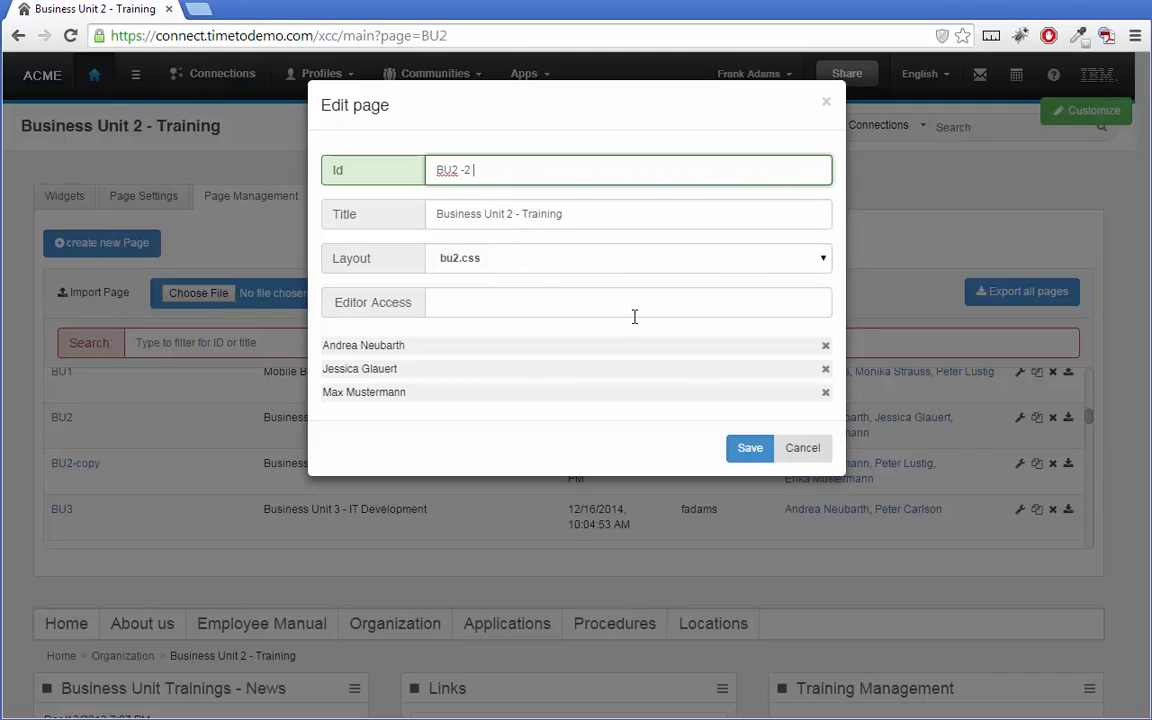
pyautogui.click(796, 304)
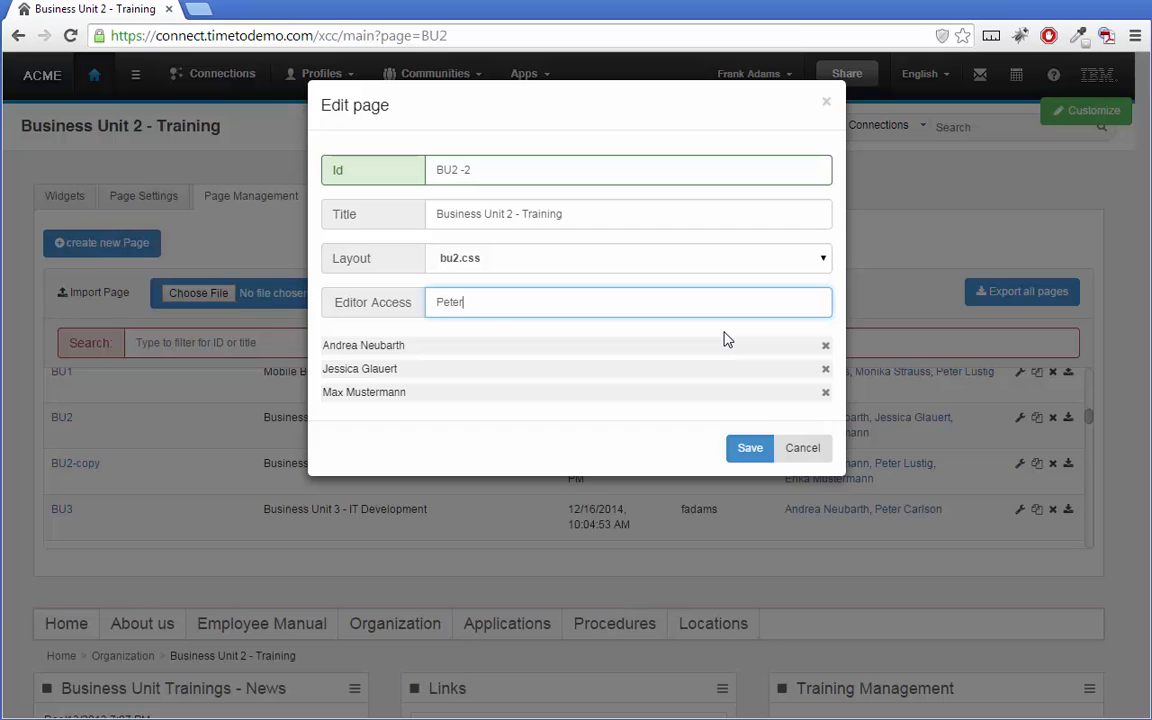
pyautogui.click(633, 334)
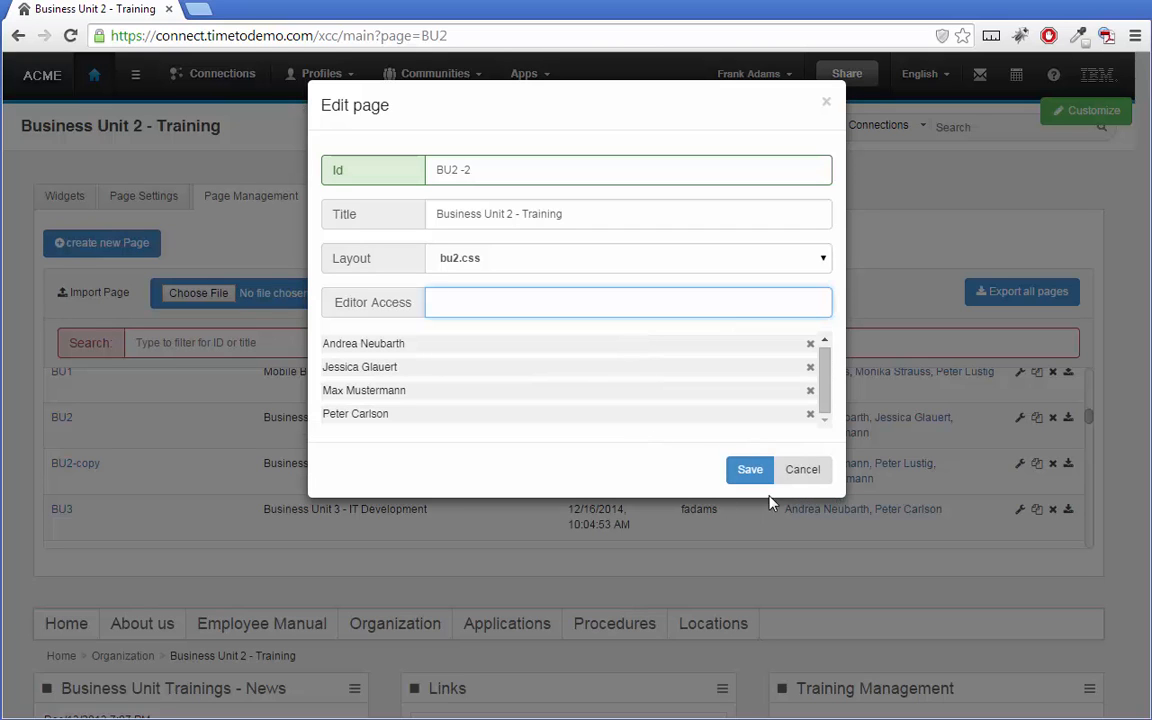
pyautogui.click(751, 470)
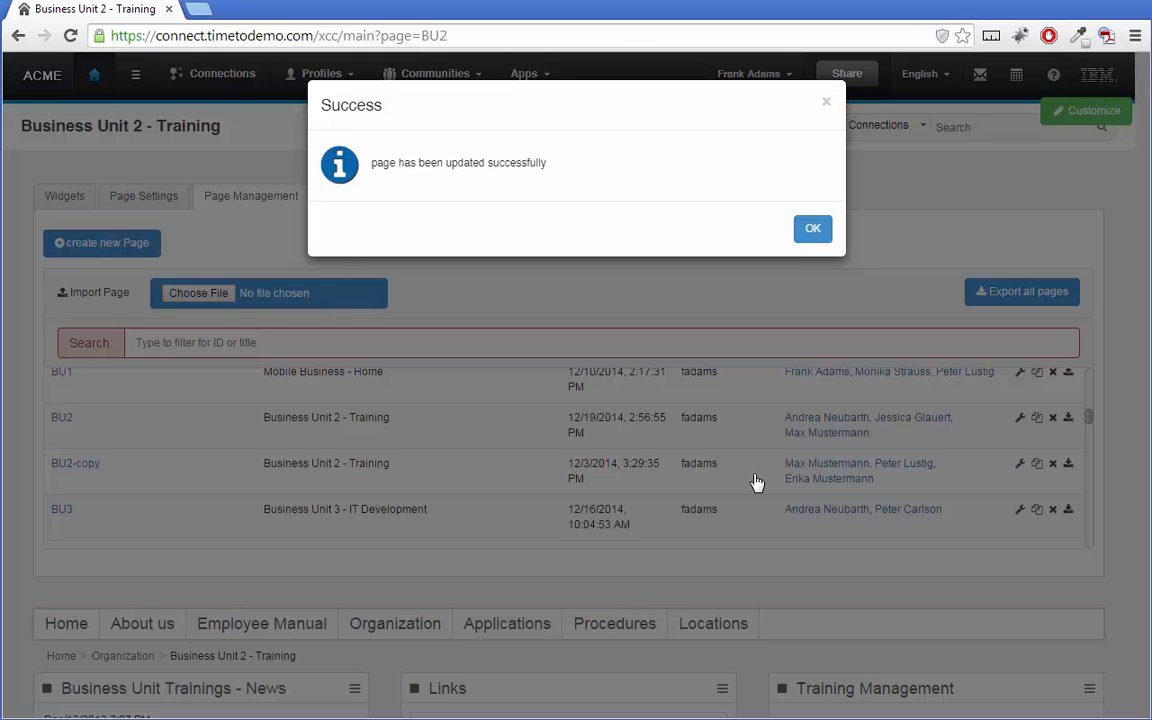
pyautogui.click(809, 229)
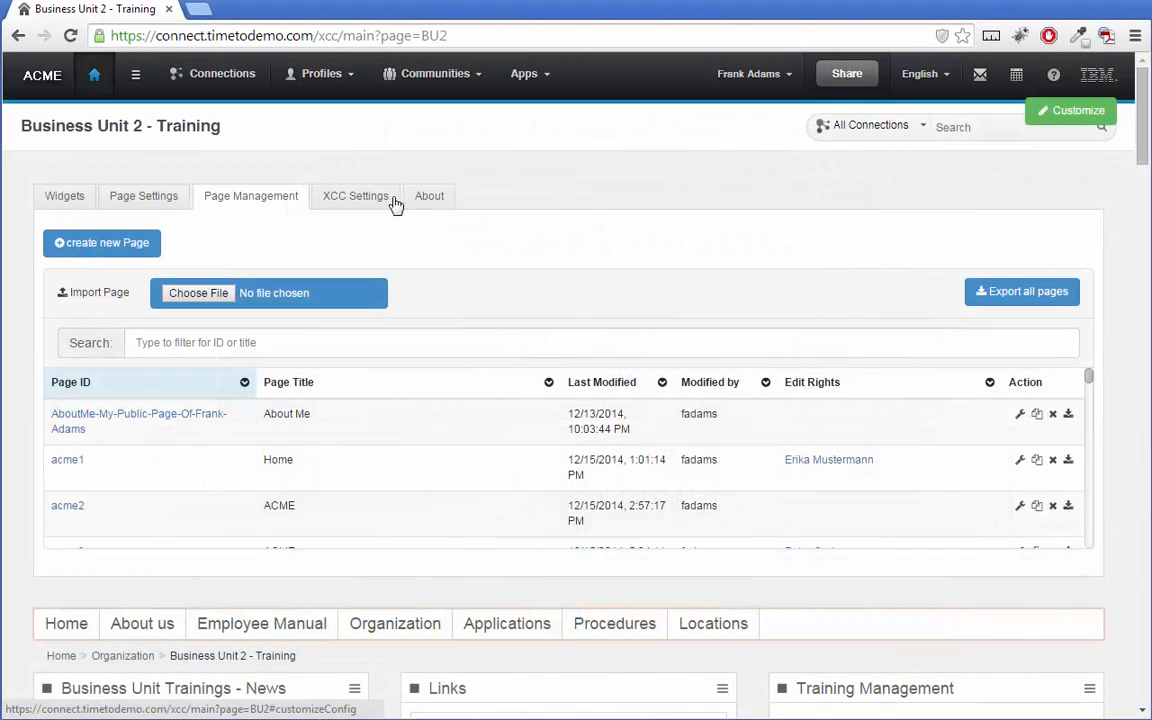
# In the XCC settings, set the home page personalization attribute to "Personal Interests" and move on to the customization files.
pyautogui.click(393, 200)
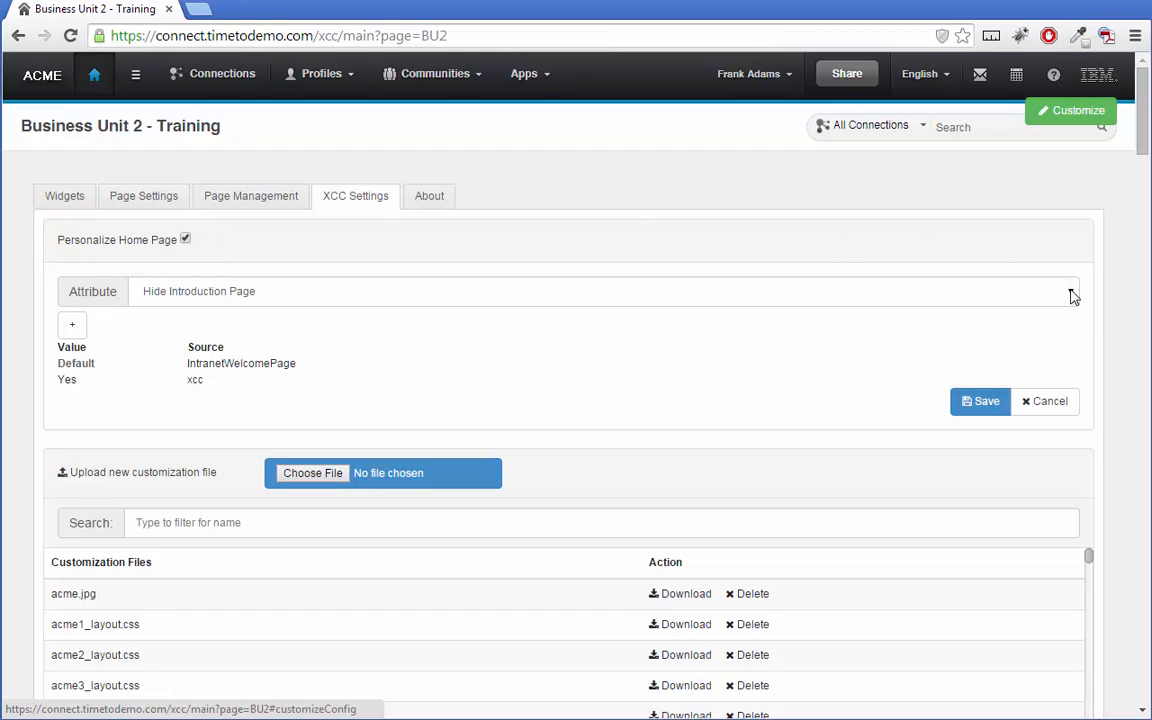
pyautogui.click(1071, 292)
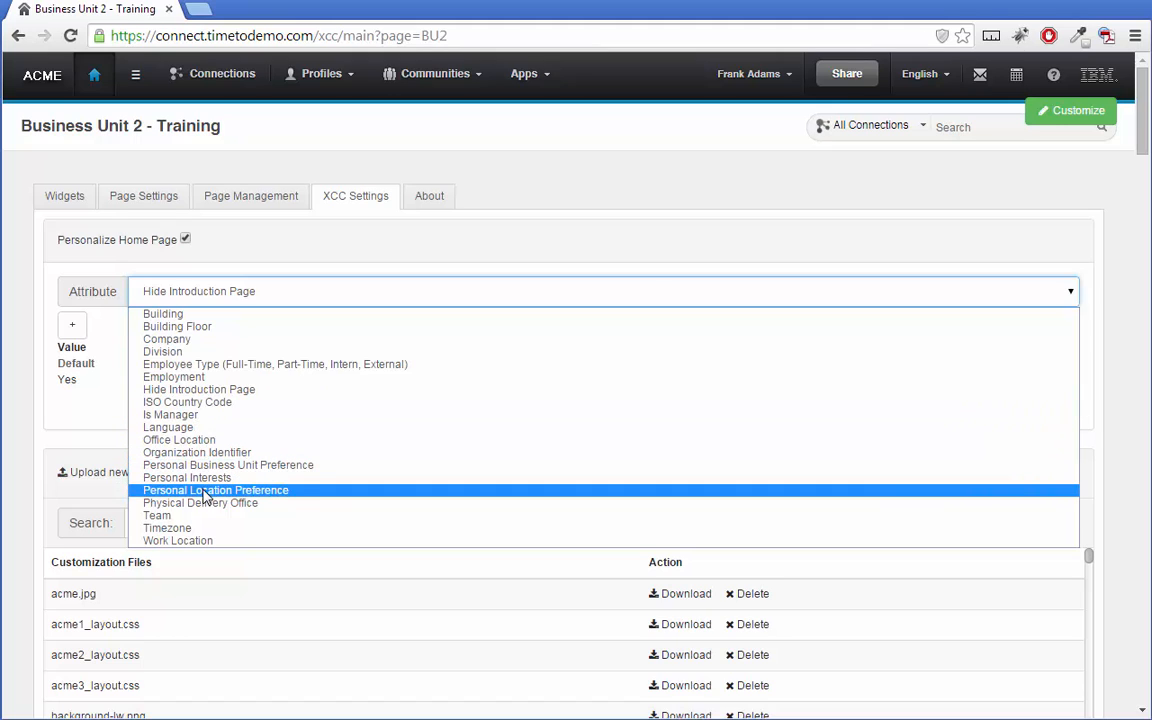
pyautogui.click(205, 479)
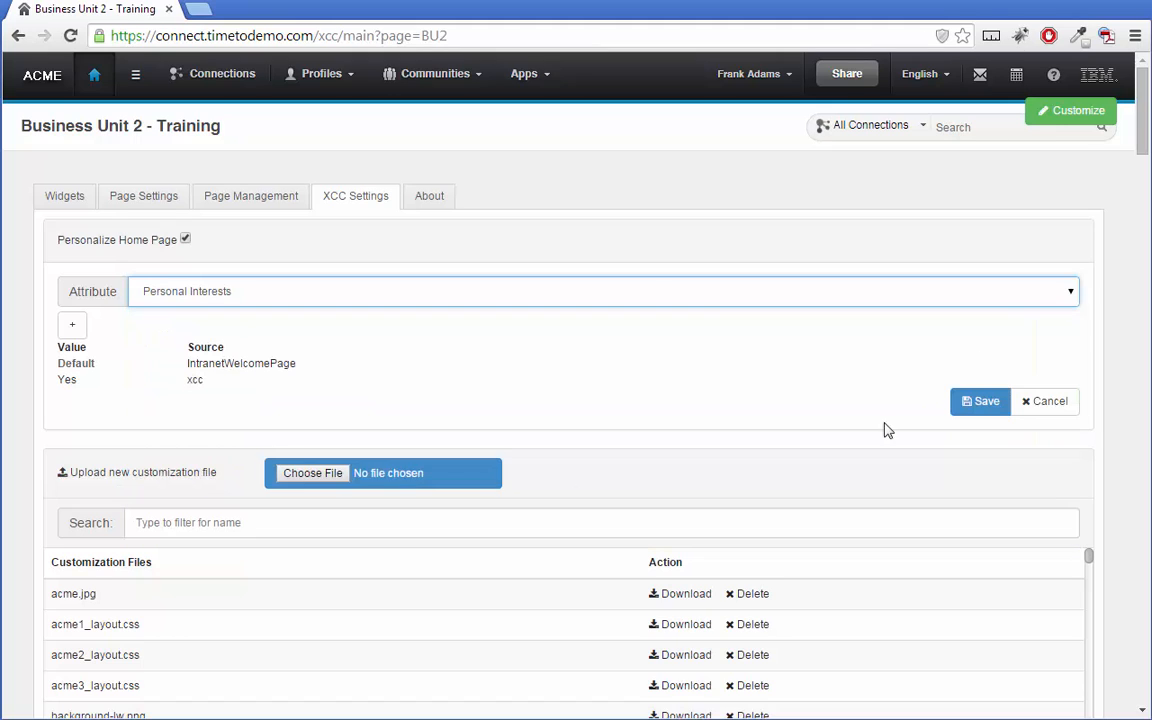
pyautogui.moveTo(1139, 110); pyautogui.dragTo(1140, 160)
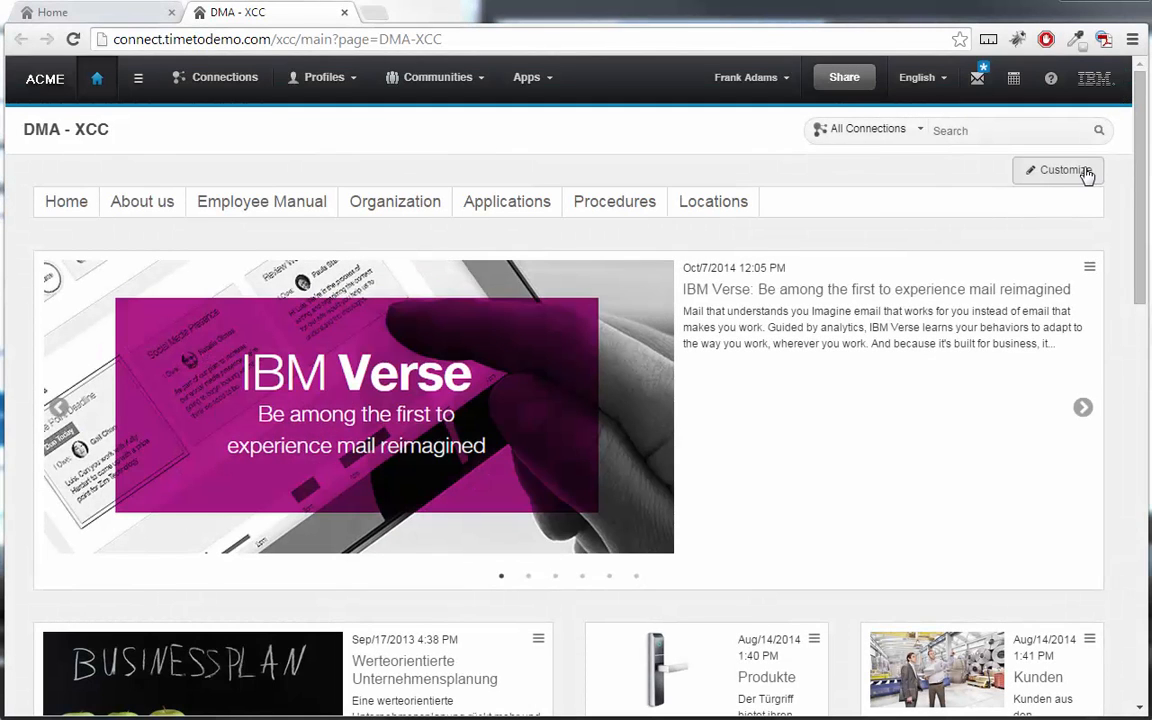
# Set the DMA - XCC page's layout stylesheet to acme2_layout.css, save the page settings, and view the restyled page.
pyautogui.click(1087, 174)
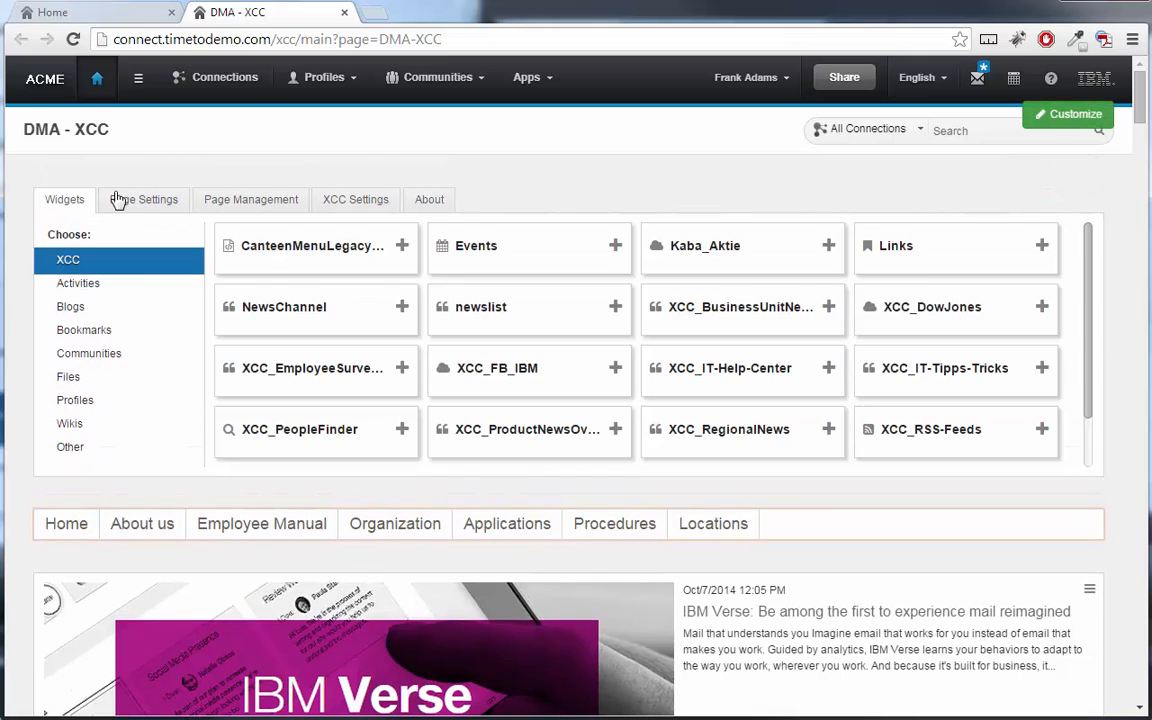
pyautogui.click(116, 198)
pyautogui.click(193, 321)
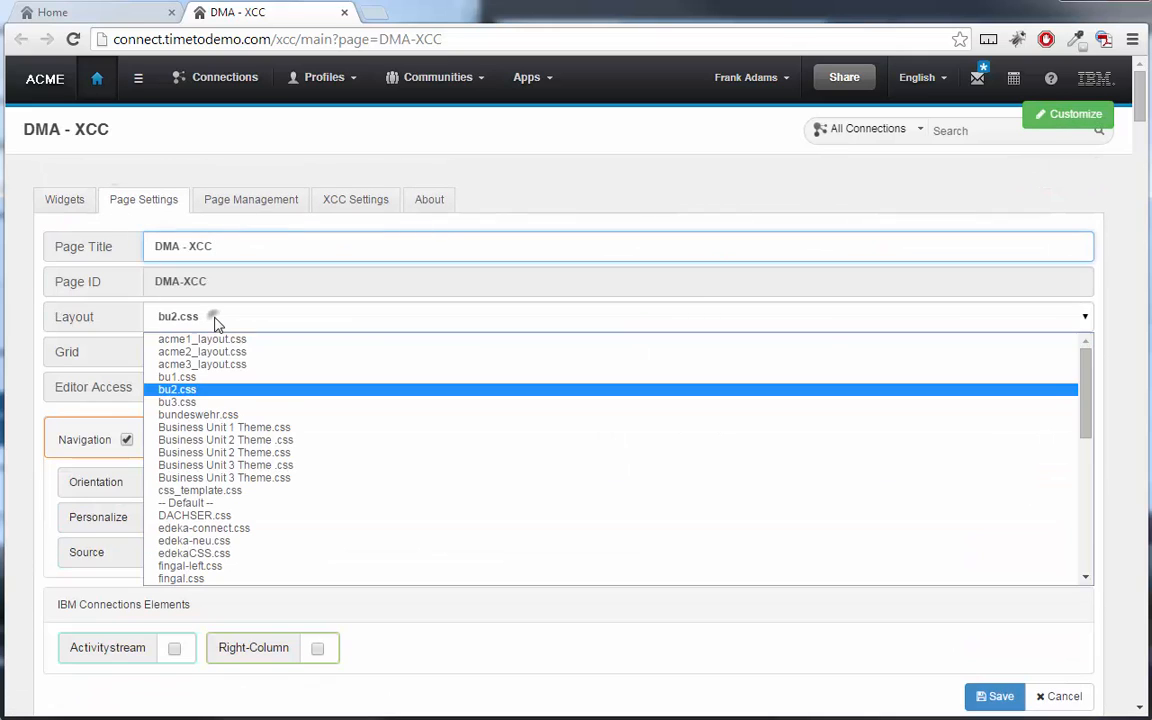
pyautogui.click(217, 355)
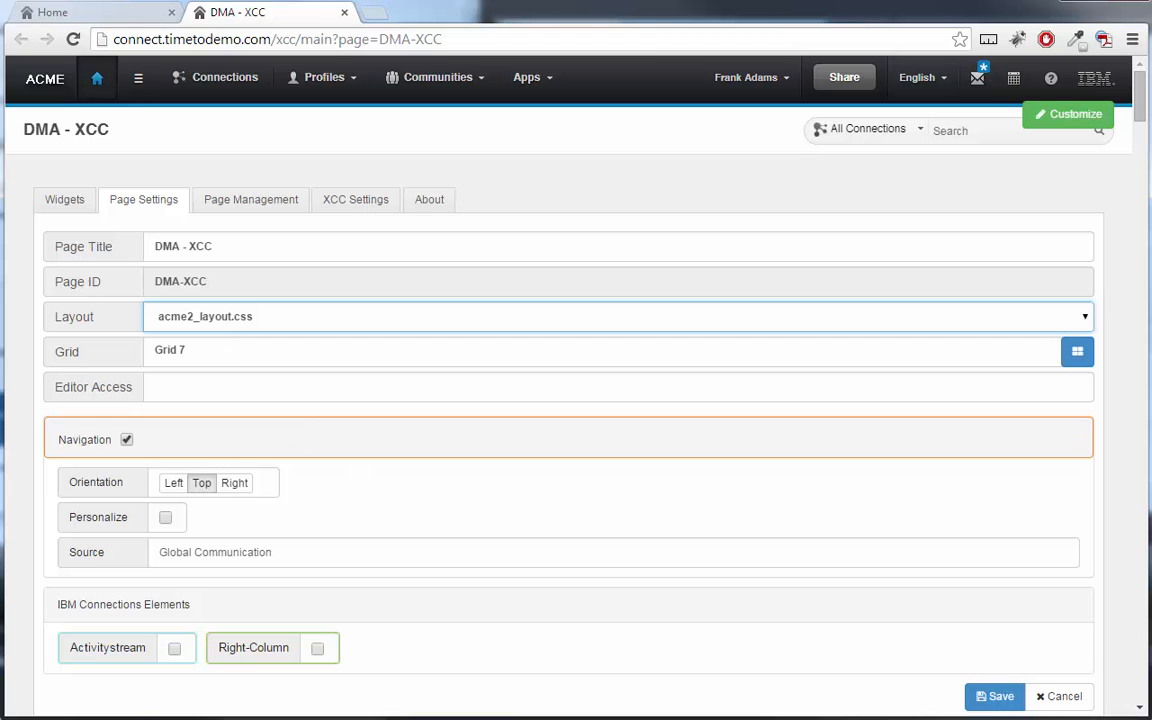
pyautogui.click(992, 696)
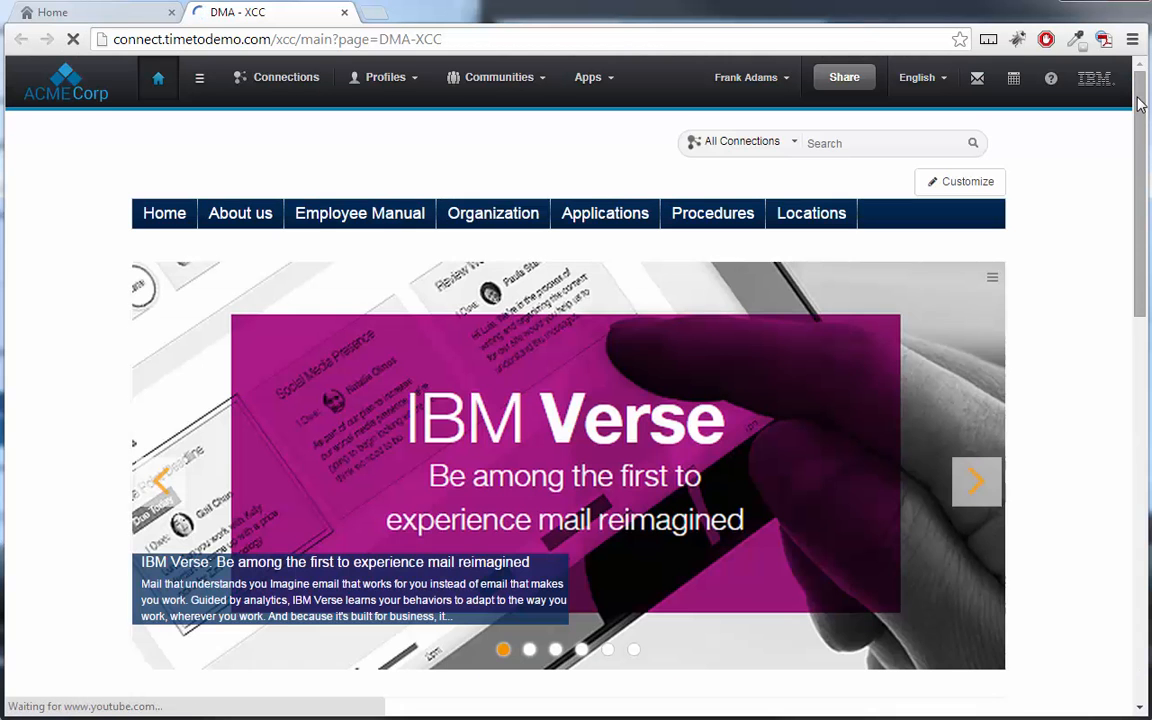
pyautogui.moveTo(1140, 104)
pyautogui.mouseDown()
pyautogui.moveTo(1140, 229)
pyautogui.moveTo(1140, 95)
pyautogui.mouseUp()
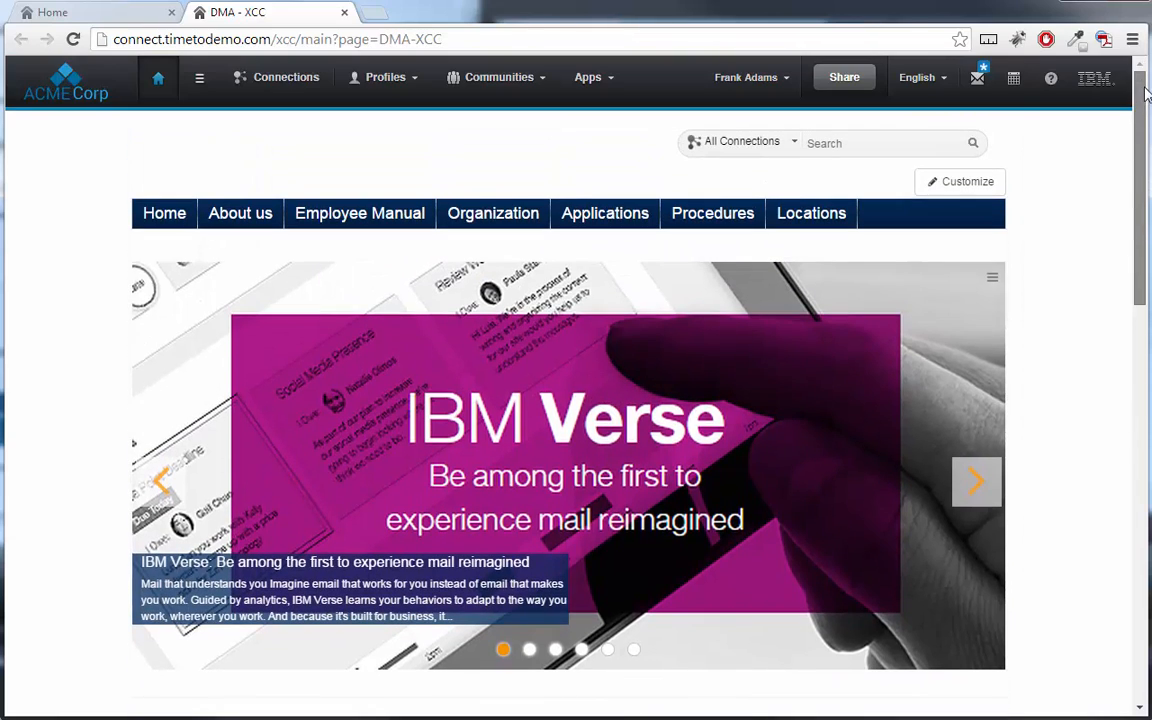
# Set the DMA - XCC page's layout stylesheet to acme1_layout.css with left navigation orientation, save it, and review the page.
pyautogui.click(986, 186)
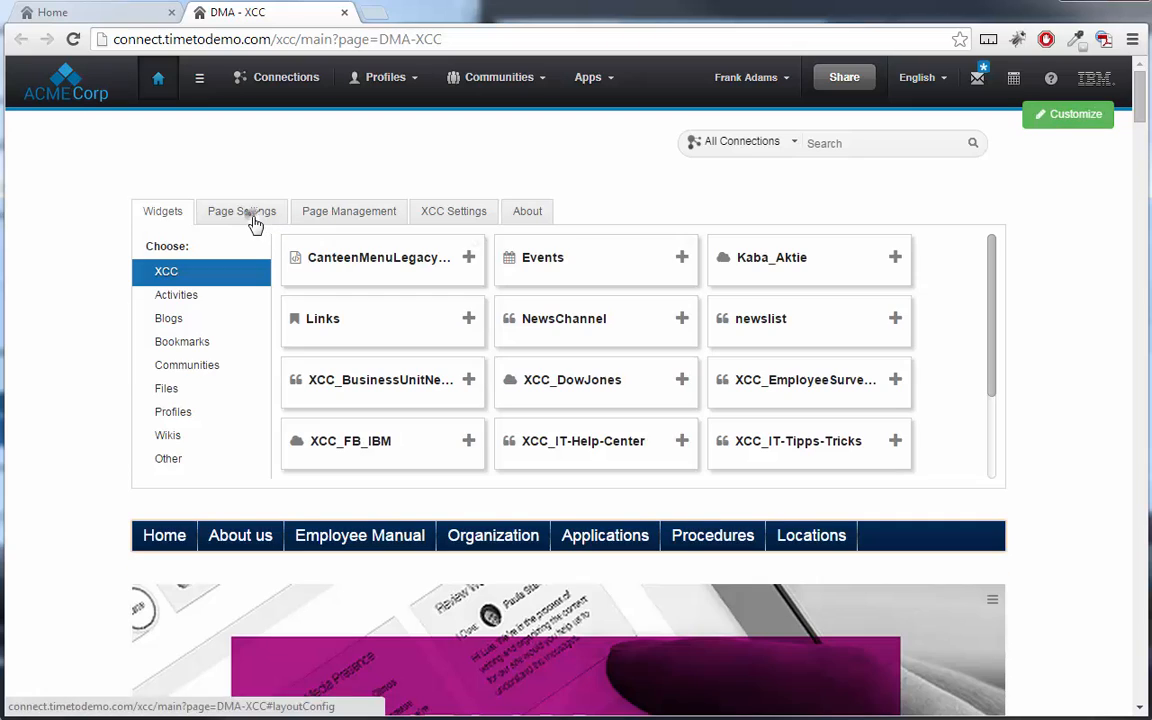
pyautogui.click(255, 224)
pyautogui.click(457, 339)
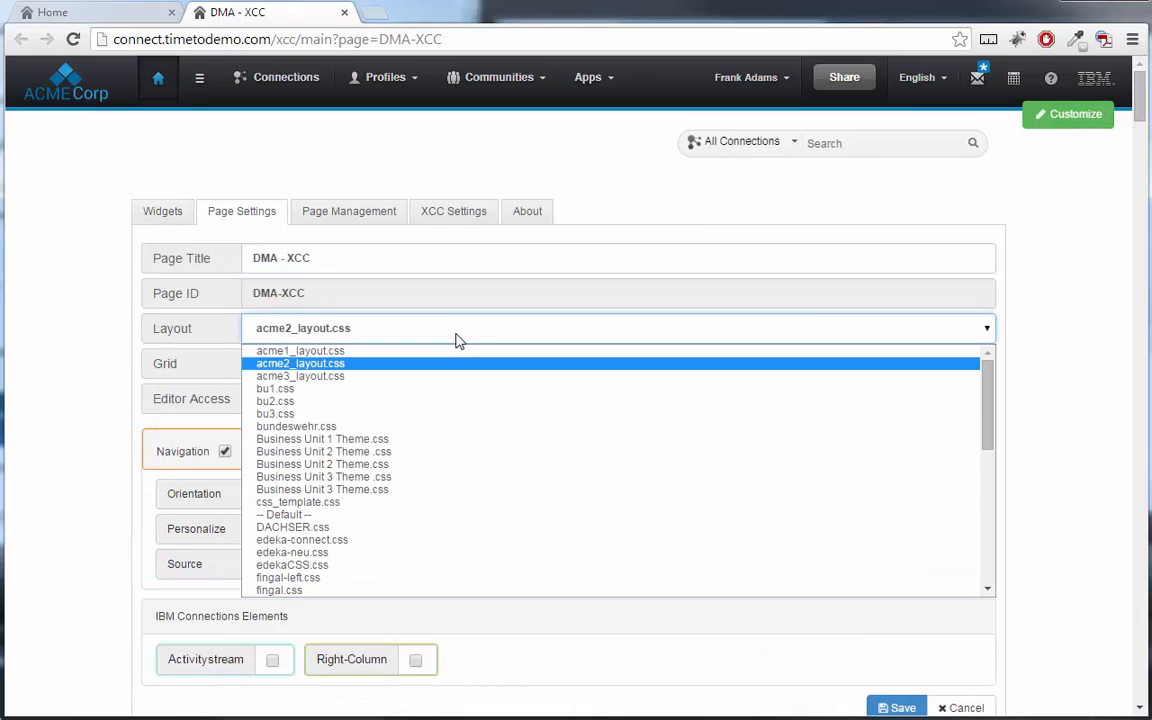
pyautogui.click(453, 352)
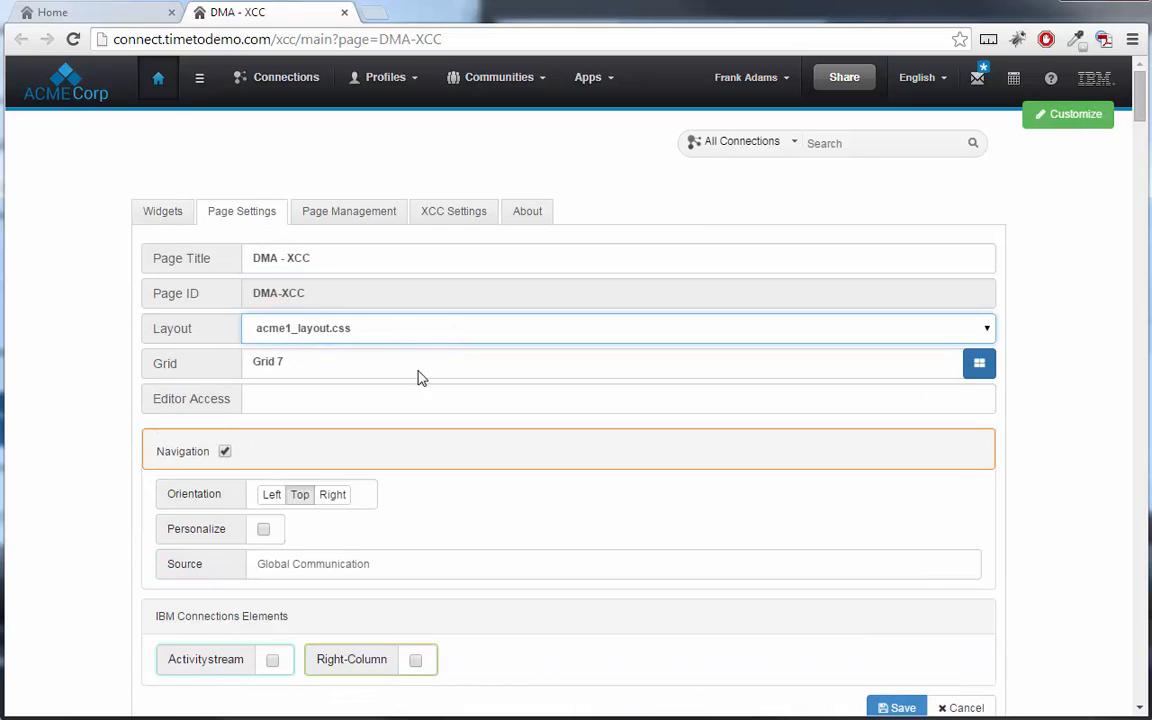
pyautogui.click(272, 497)
pyautogui.click(896, 707)
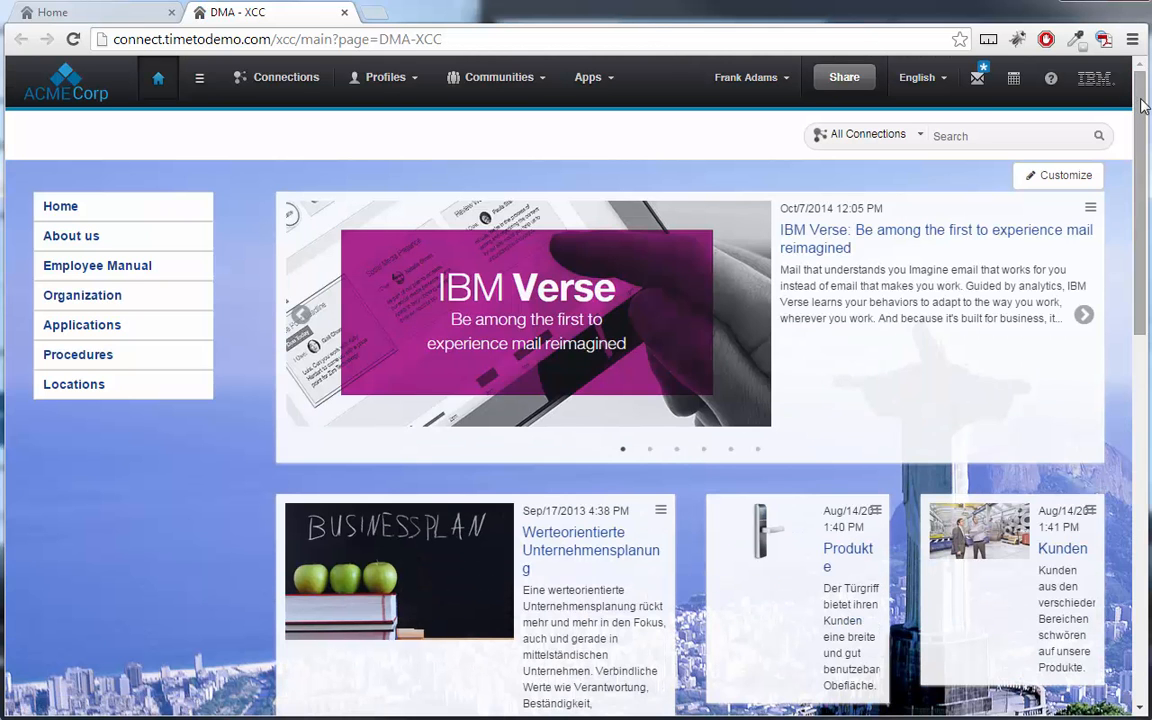
pyautogui.moveTo(1143, 105); pyautogui.dragTo(1146, 135)
pyautogui.scroll(-5, 1148, 183)
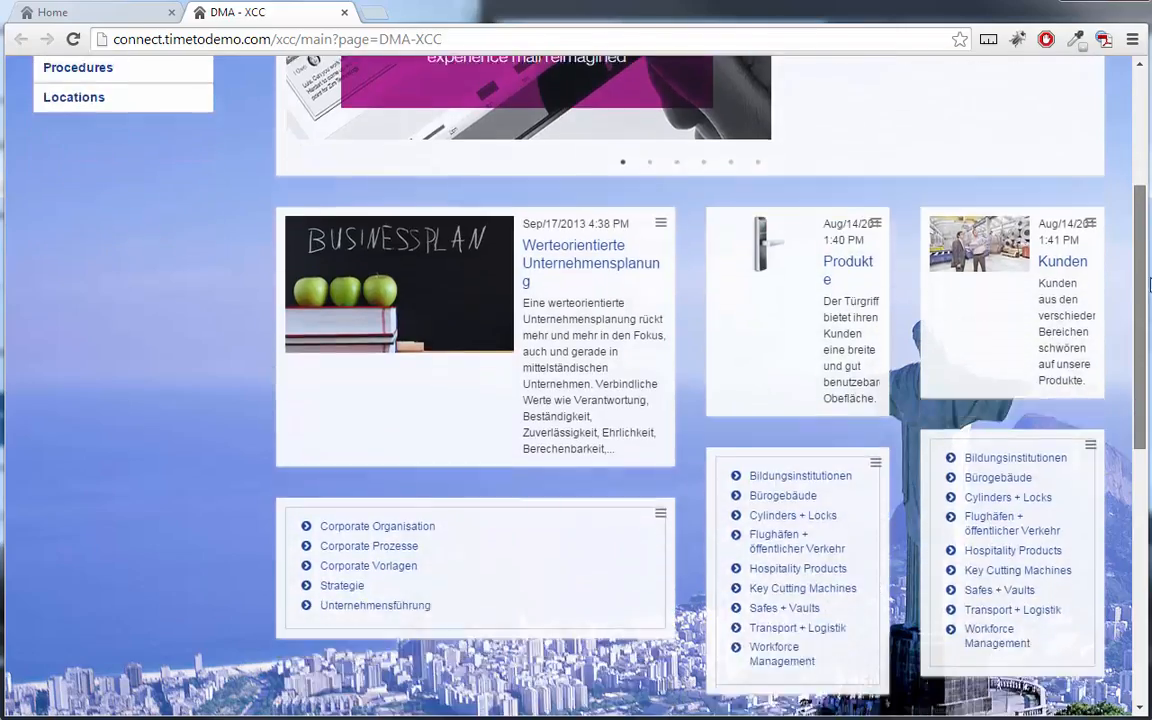
pyautogui.scroll(7, 640, 380)
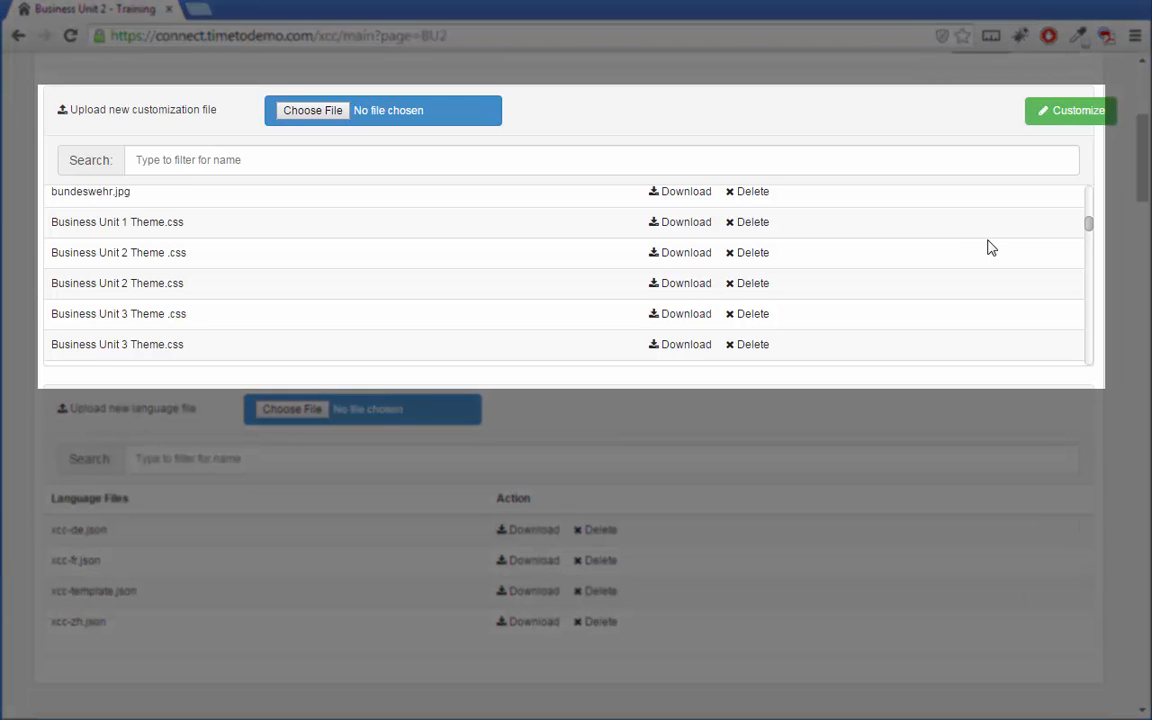
# Browse the customization files of the Business Unit 2 - Training page's XCC settings to find custom.js.
pyautogui.scroll(-2, 990, 248)
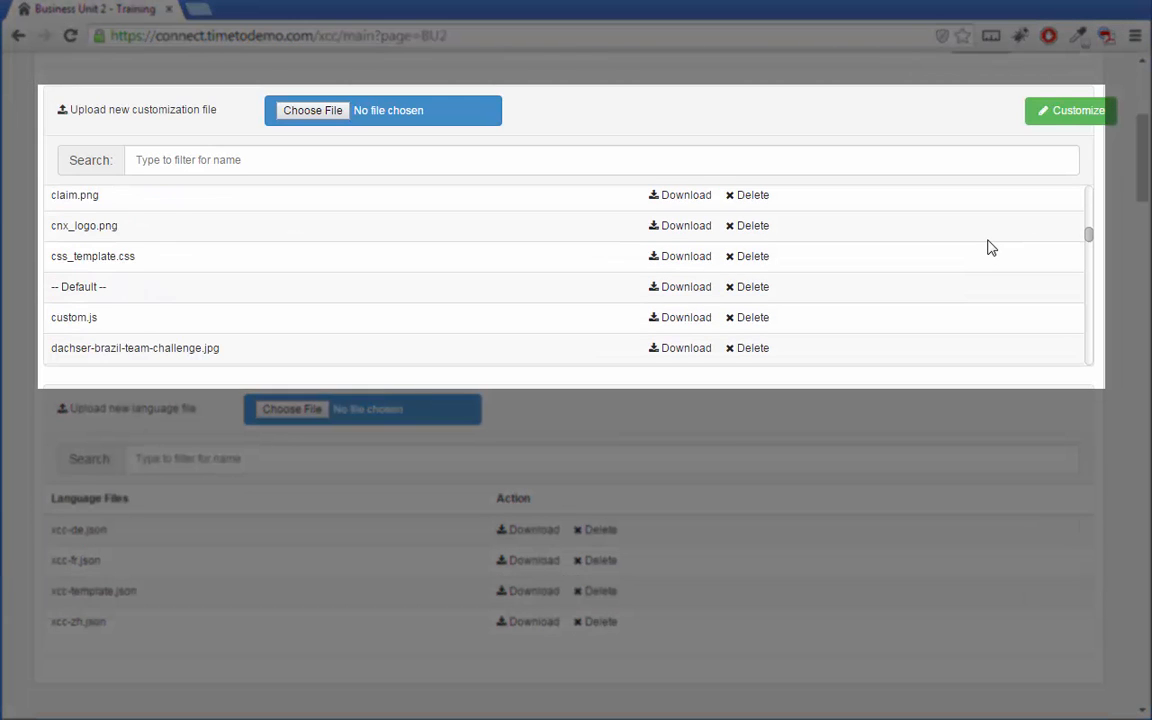
pyautogui.scroll(-1, 990, 248)
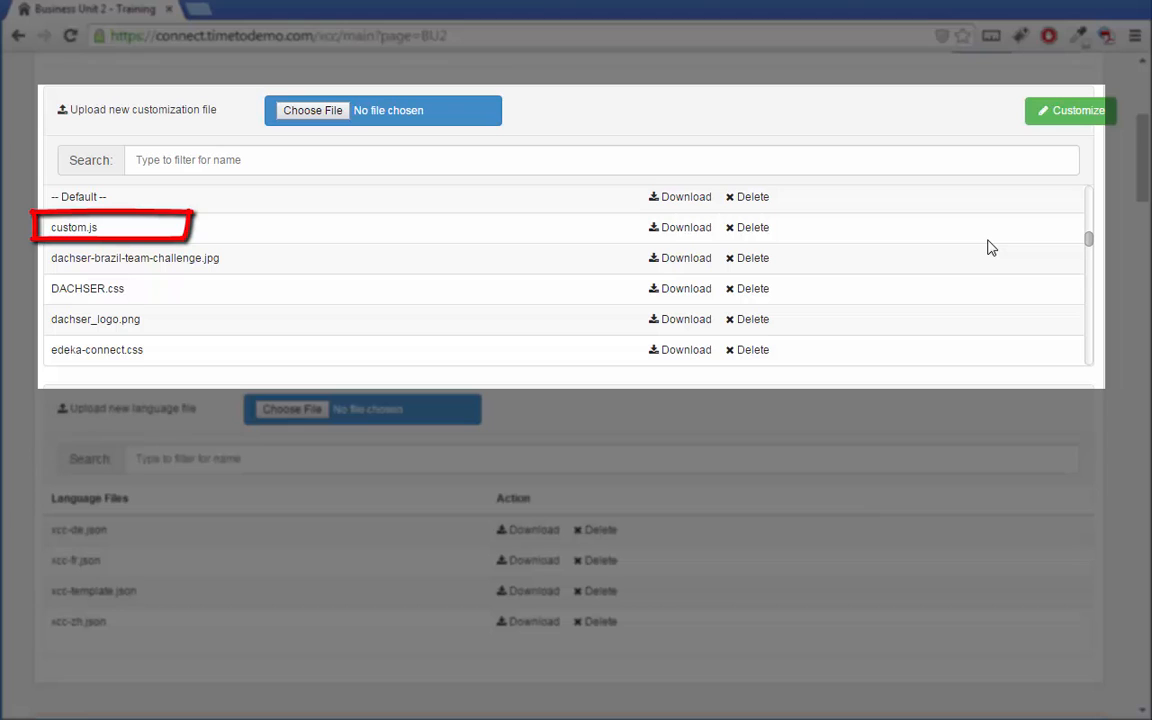